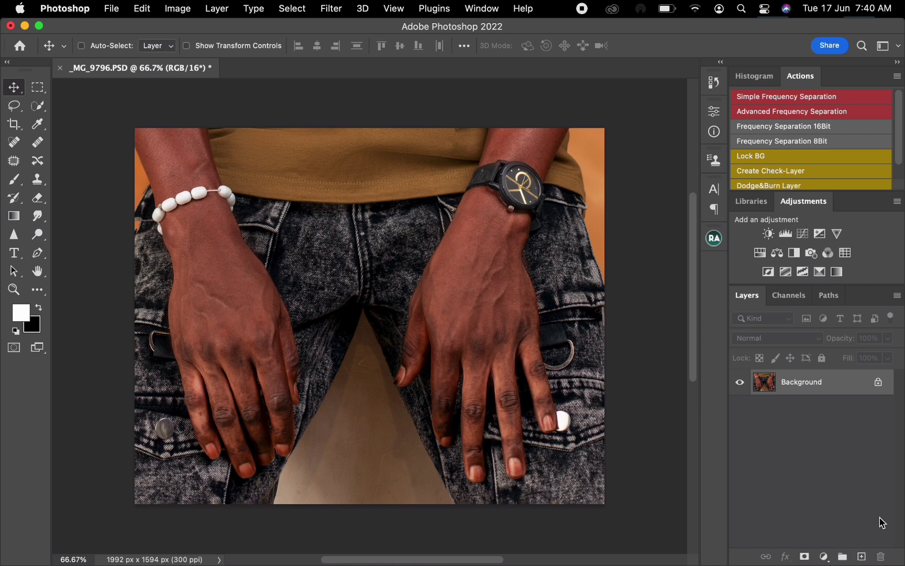
- Duplicate the Background layer twice, naming the upper copy 1 and the lower copy 2
key("super+j")
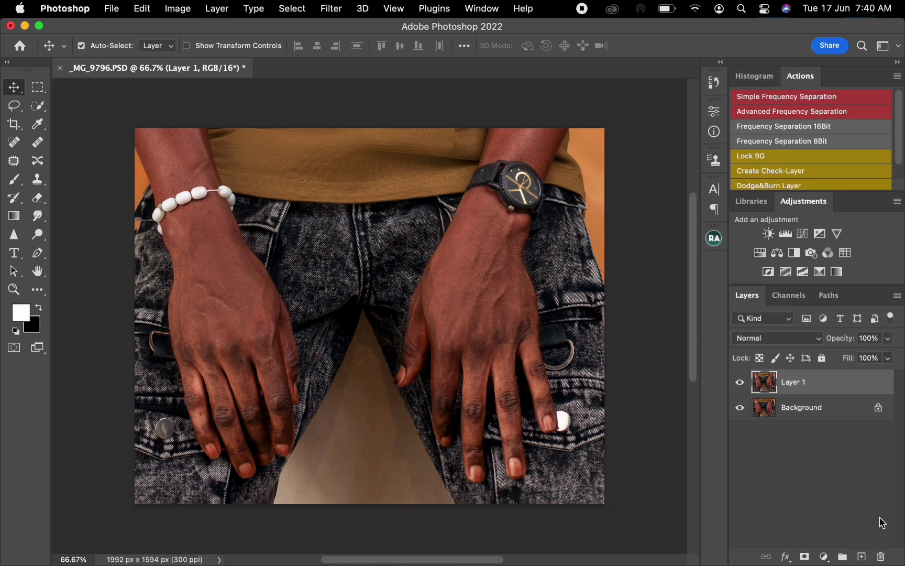
key("super+j")
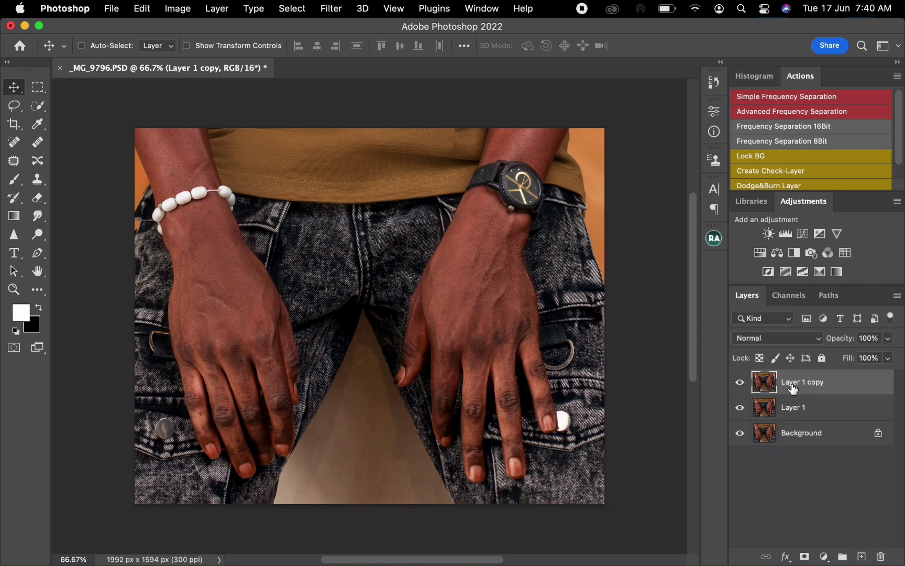
double_click(795, 385)
type("1")
key("Return")
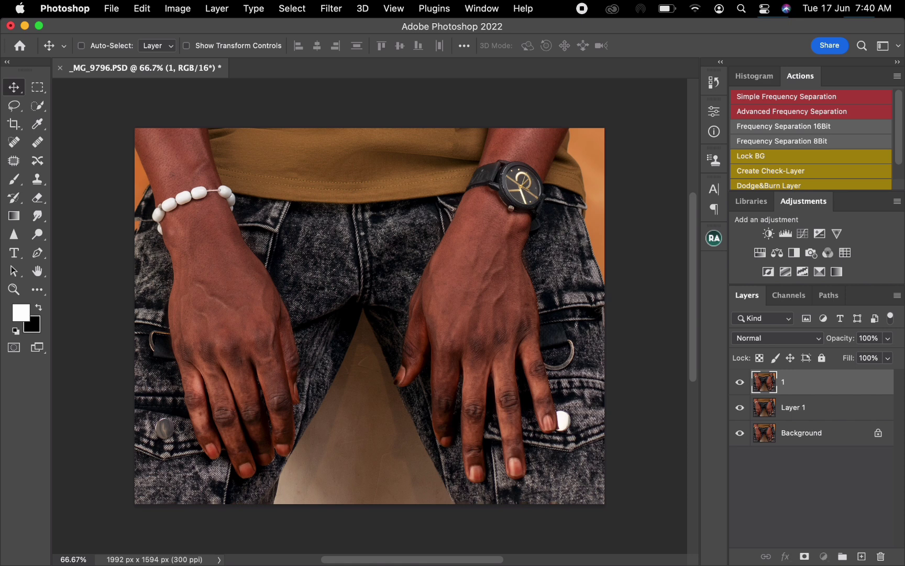
key("Tab")
type("2")
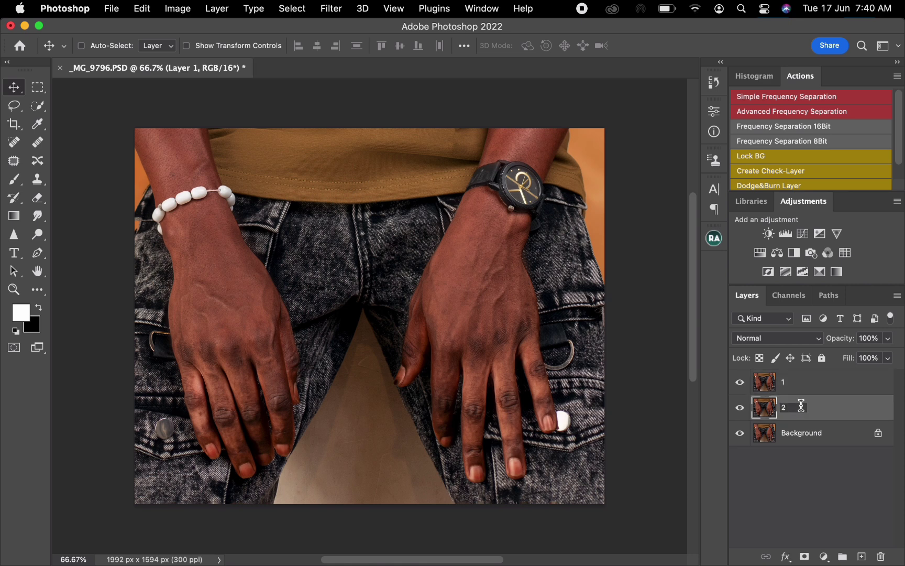
key("Return")
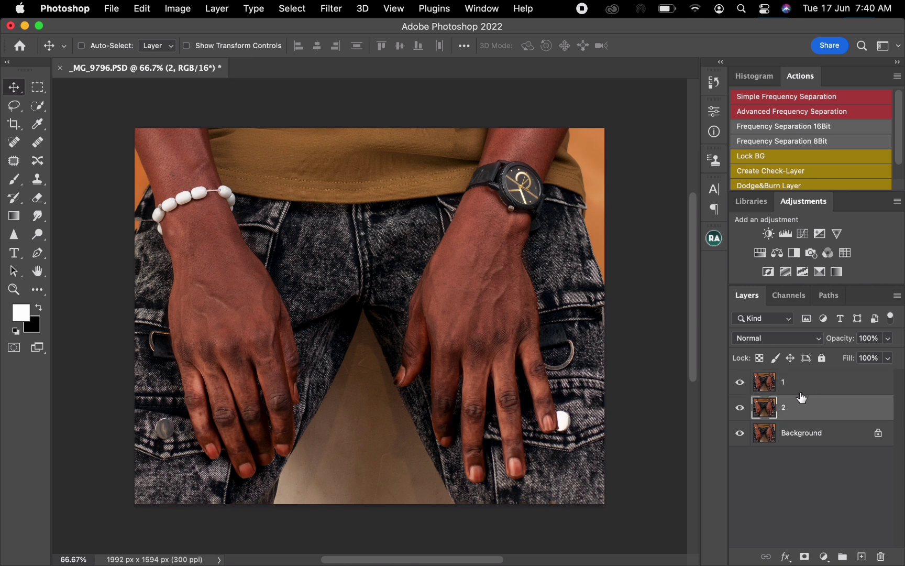
- Hide layer 1 and apply a Gaussian Blur with a radius of 3.7 pixels to layer 2
left_click(811, 392)
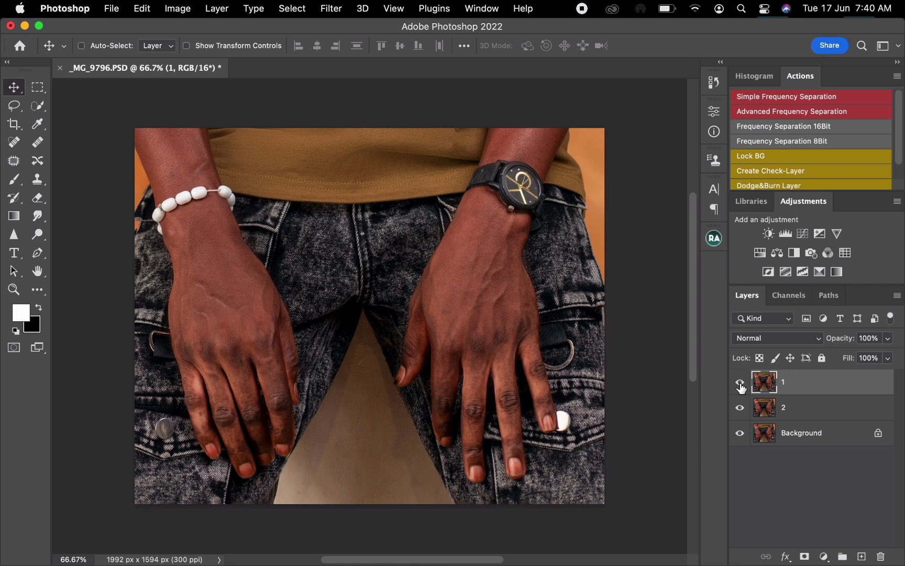
left_click(740, 385)
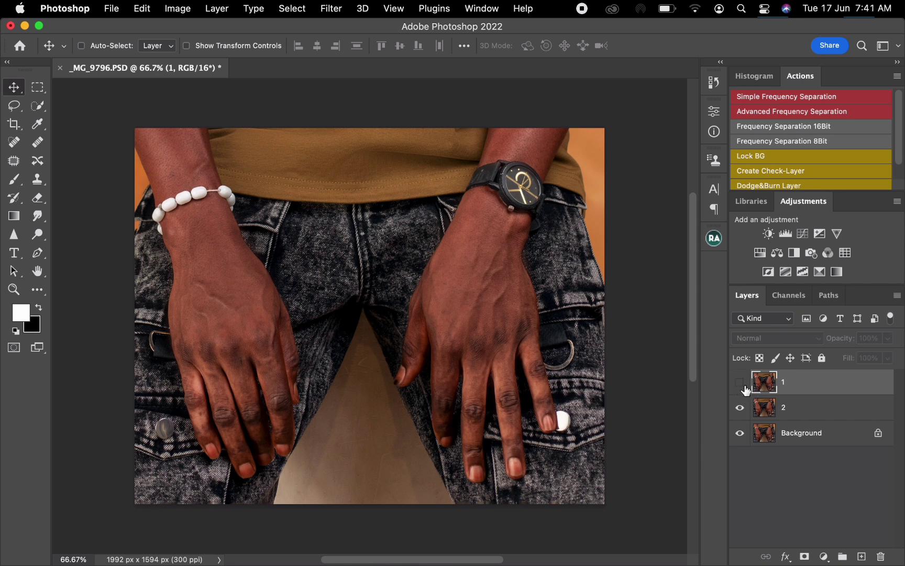
left_click(824, 417)
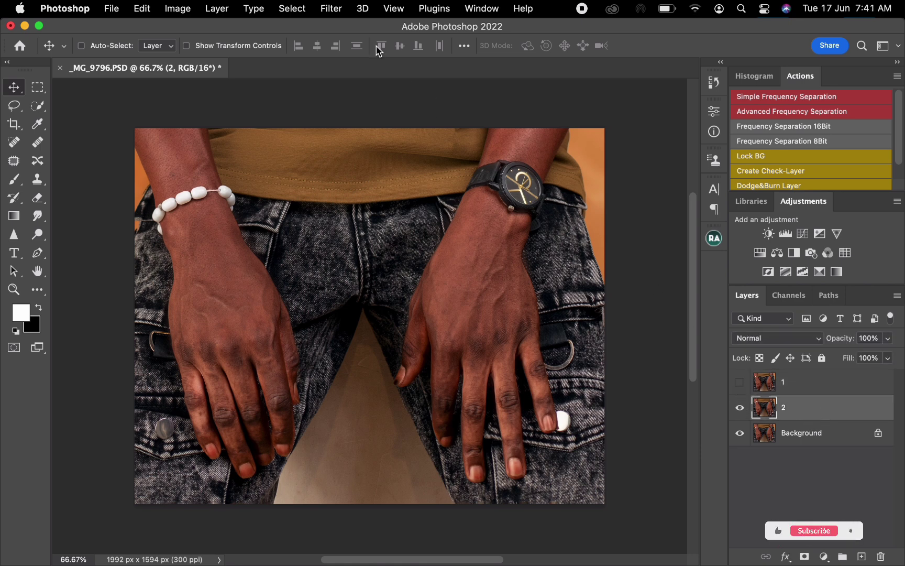
left_click(336, 11)
mouse_move(411, 192)
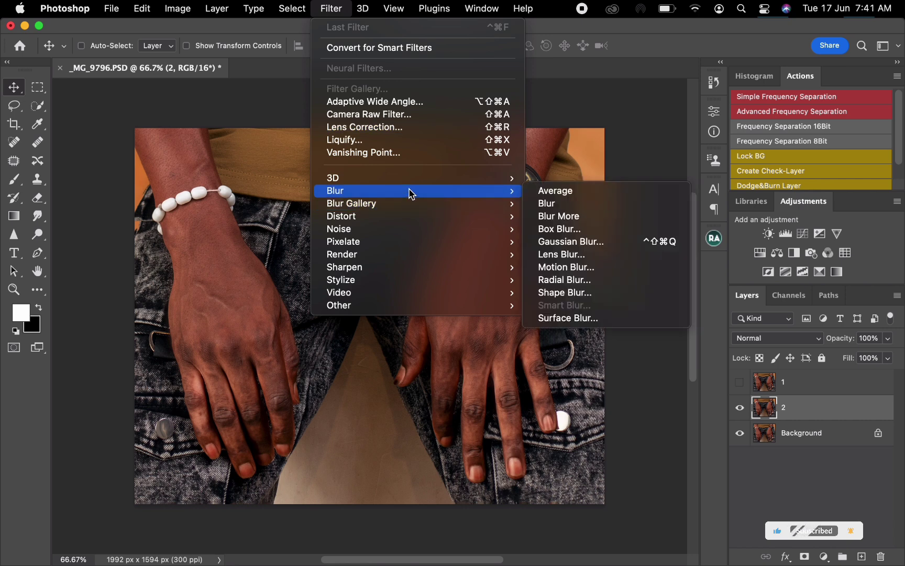
left_click(570, 245)
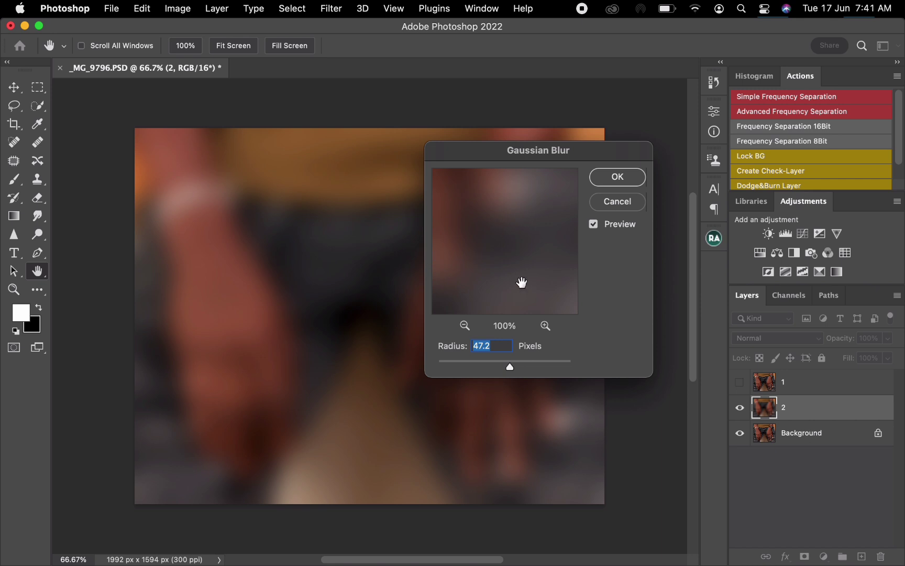
left_click_drag(511, 364, 410, 374)
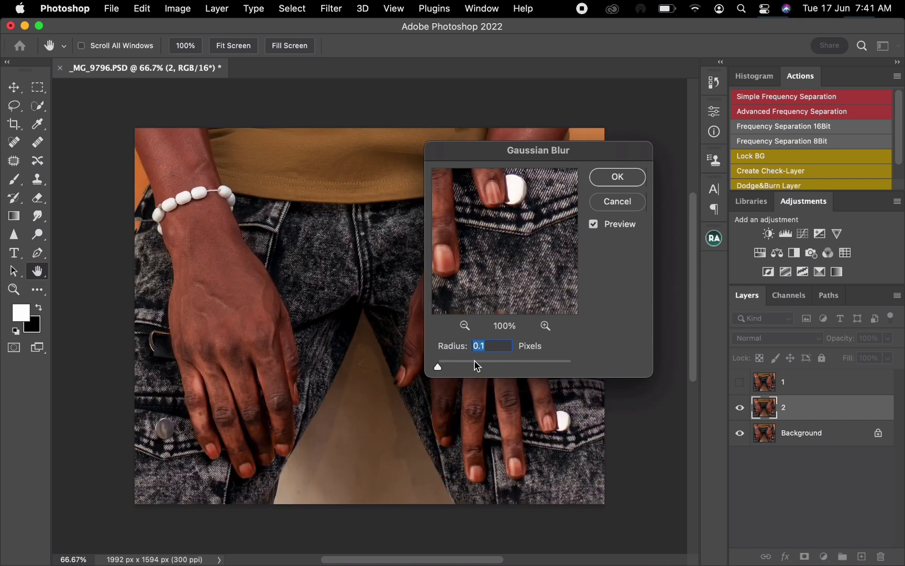
left_click(237, 306)
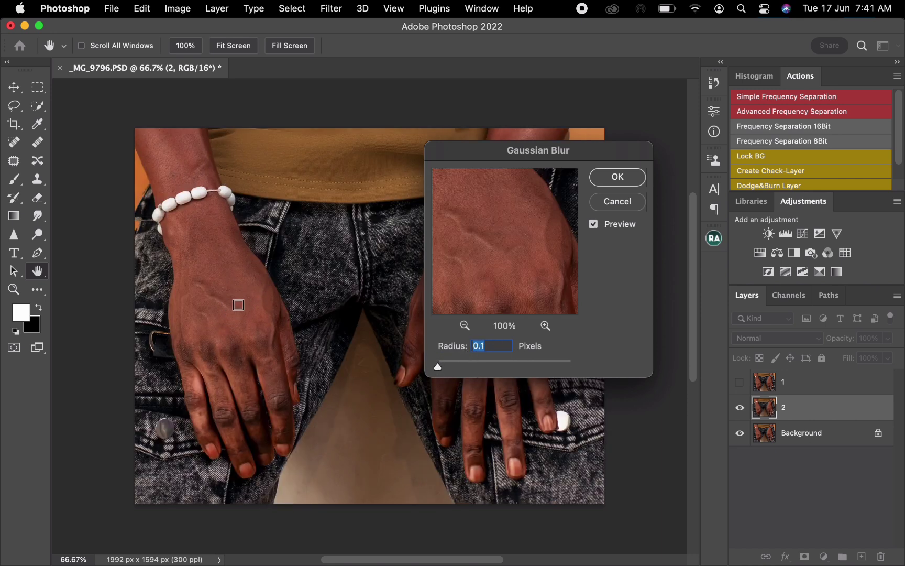
left_click(215, 290)
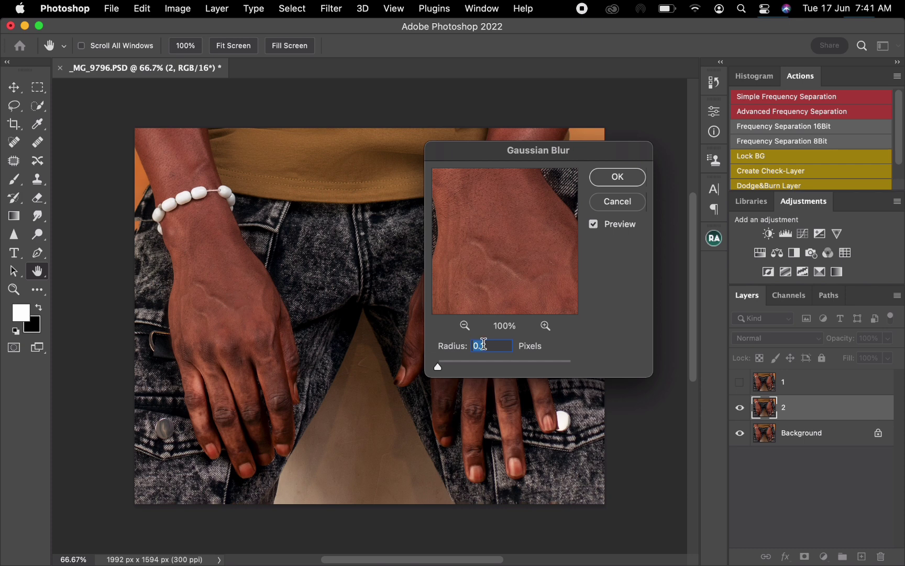
left_click_drag(439, 367, 464, 369)
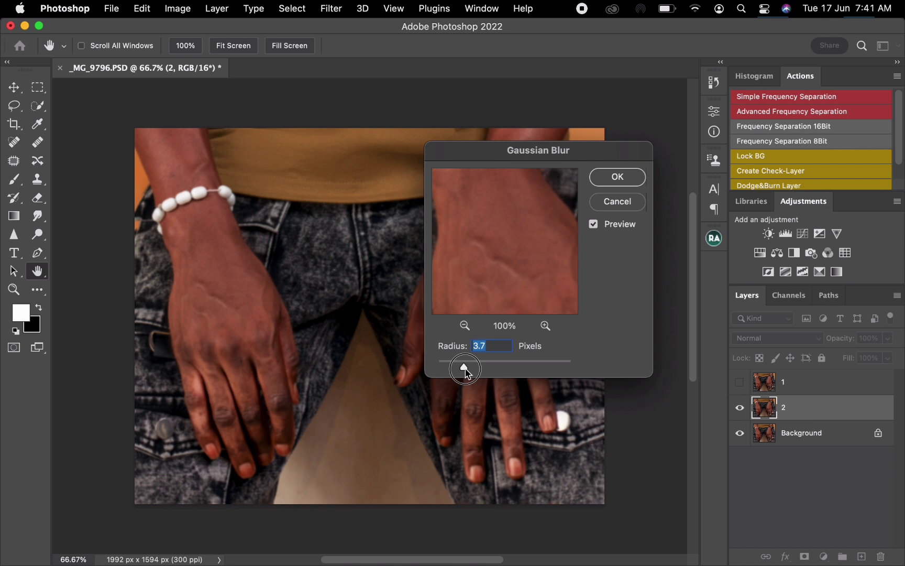
left_click(626, 180)
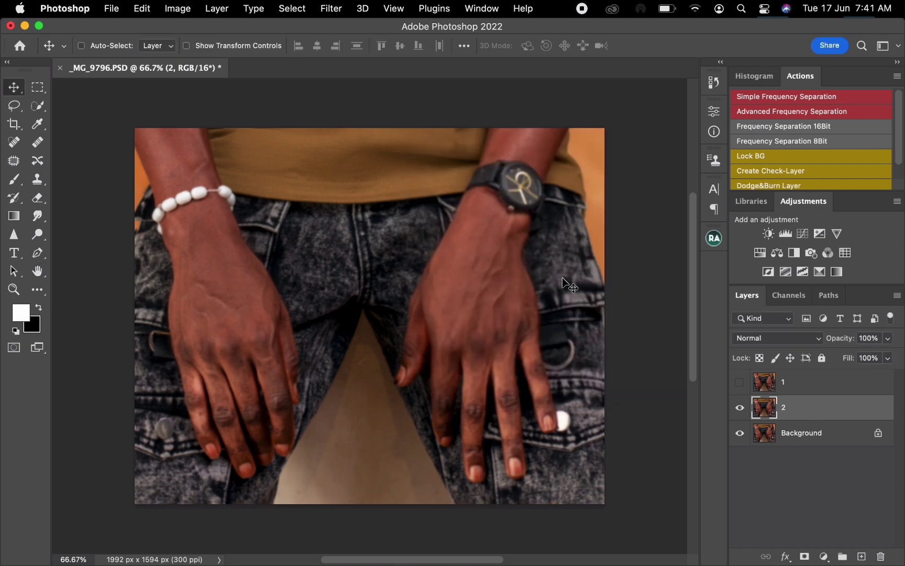
- Show layer 1 and use Apply Image on it with layer 2 as source, RGB channel, Subtract blending, scale 2 and offset 128
left_click(828, 386)
left_click(740, 383)
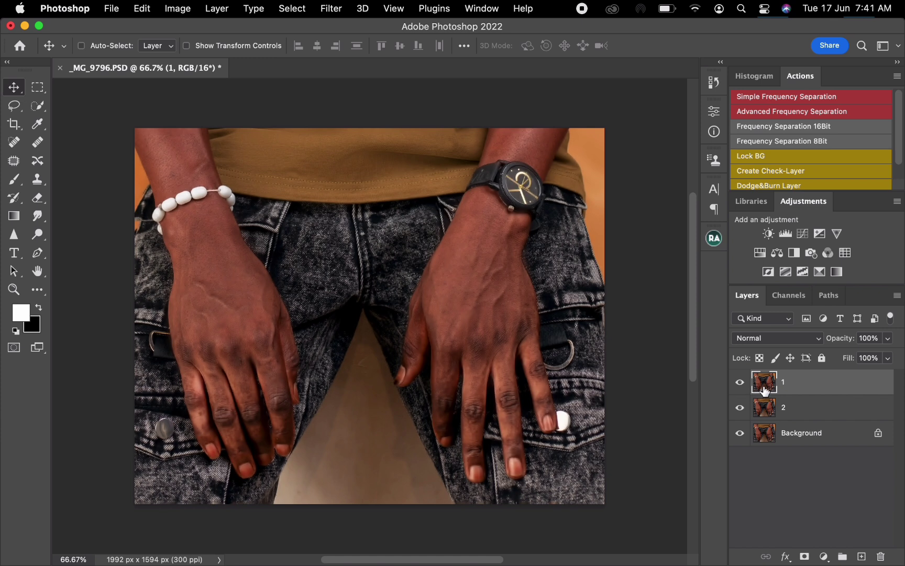
left_click(178, 9)
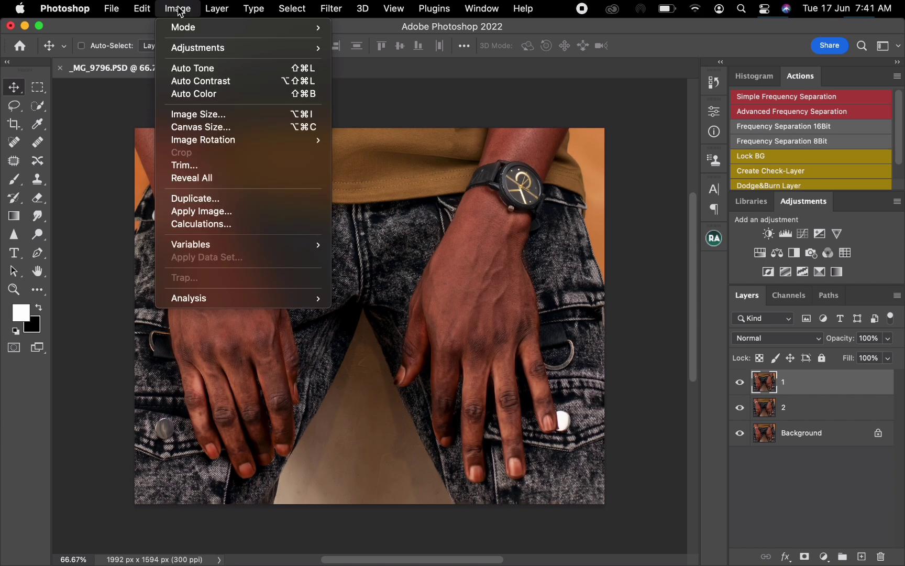
left_click(215, 212)
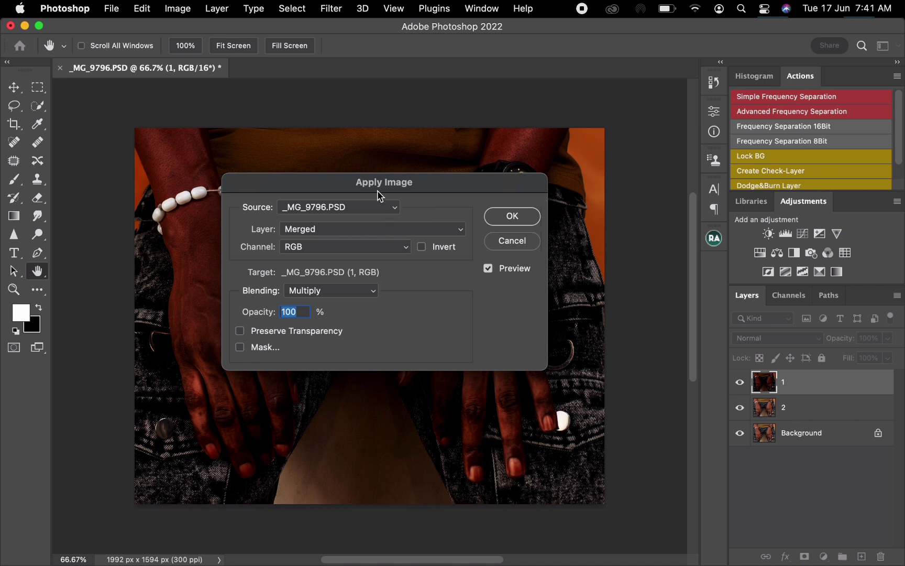
mouse_move(377, 183)
left_mouse_down()
mouse_move(410, 169)
mouse_move(389, 170)
left_mouse_up()
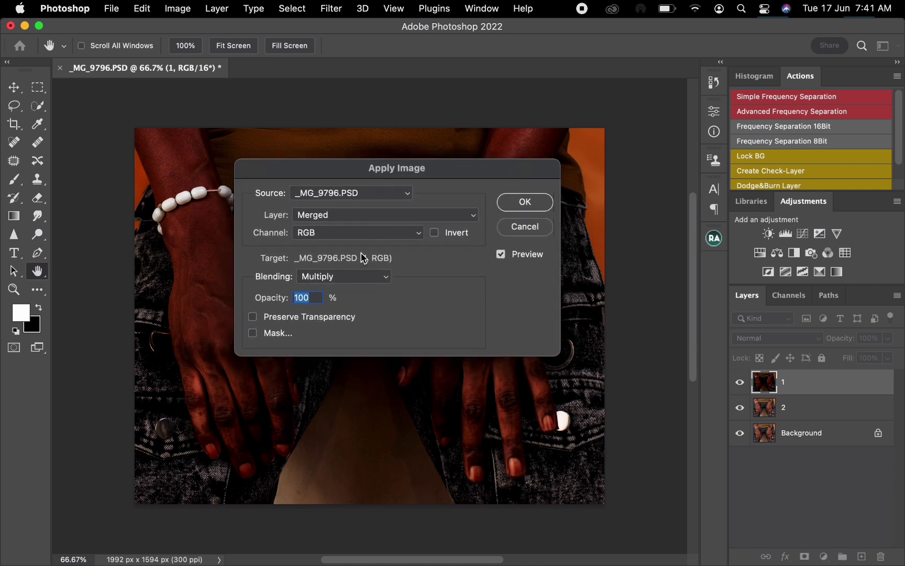
left_click(349, 222)
left_click(341, 251)
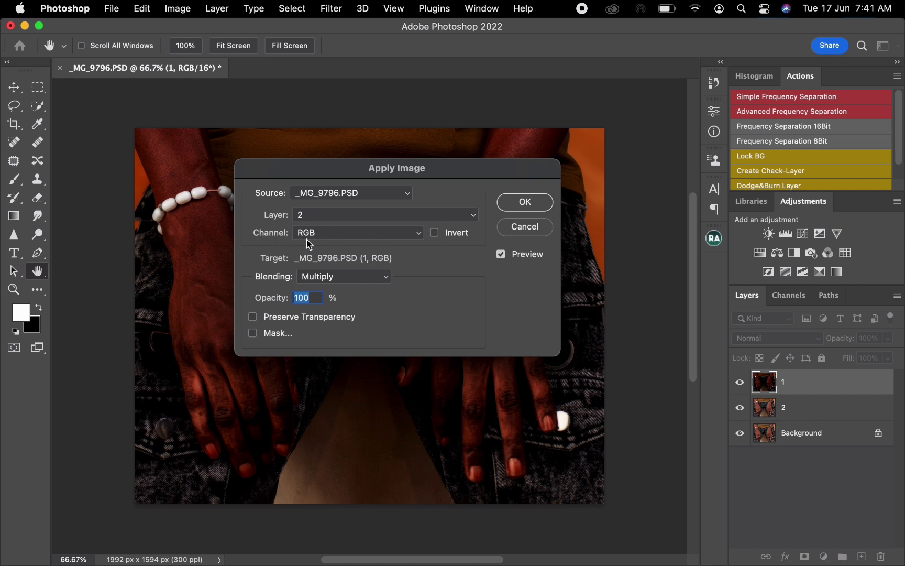
left_click(354, 276)
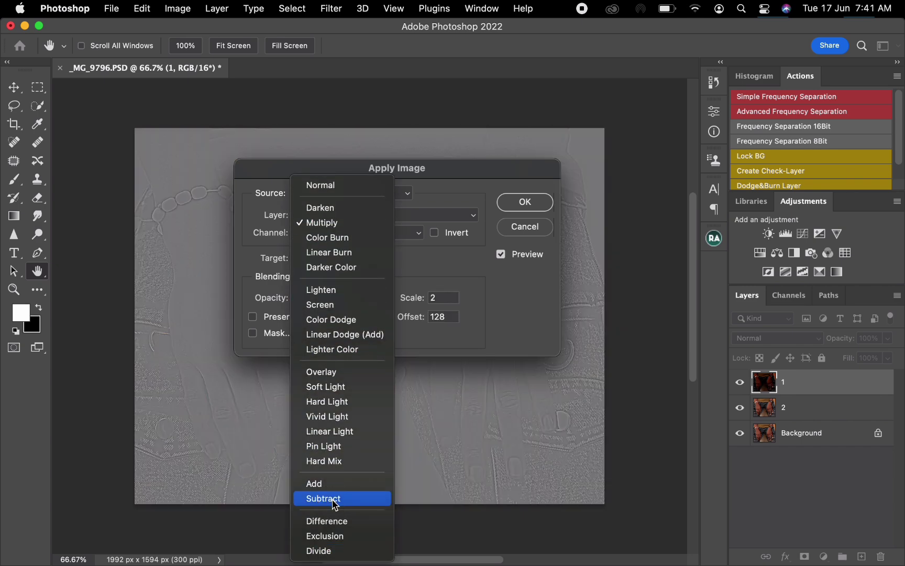
left_click(335, 500)
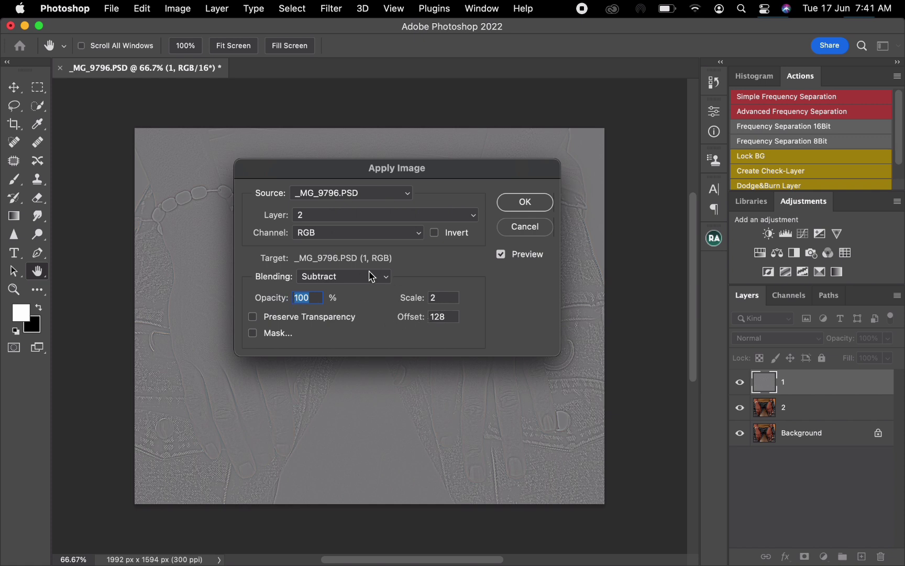
left_click(525, 202)
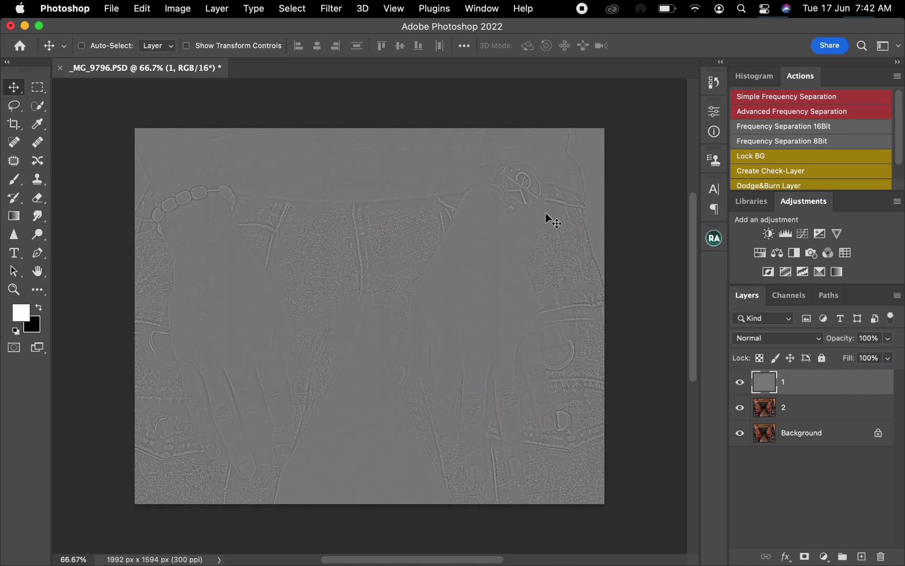
- Set the blend mode of layer 1 to Linear Light
left_click(771, 343)
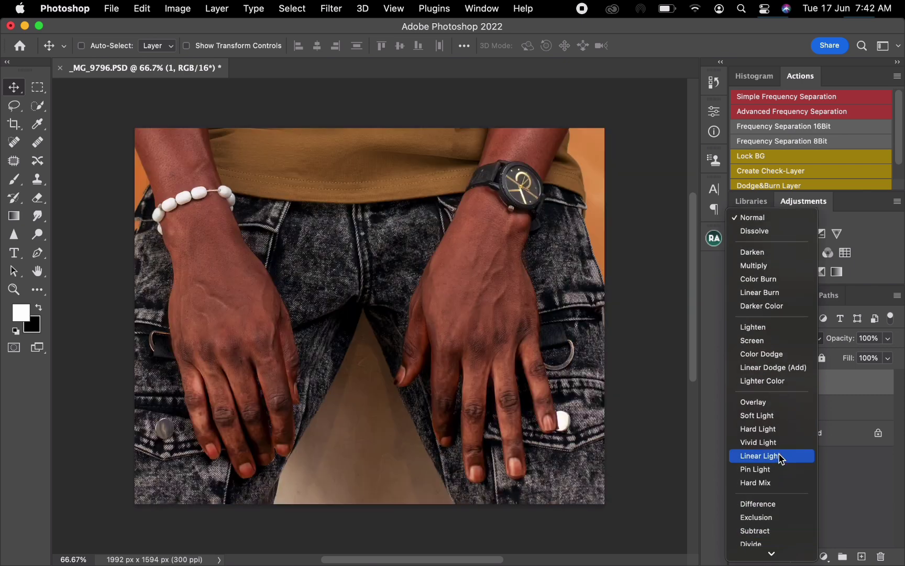
left_click(774, 456)
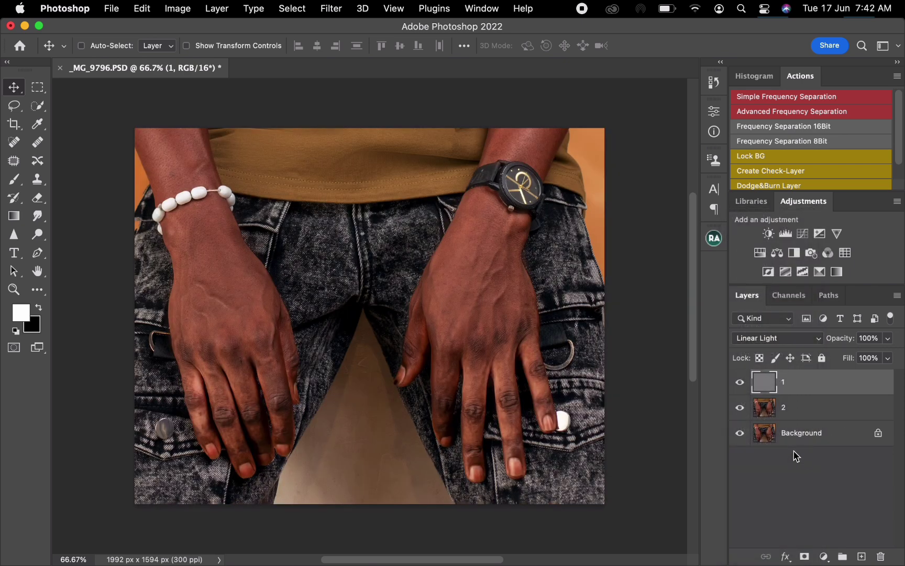
- Add an empty layer directly above layer 2 and name it SKIN
left_click(816, 413)
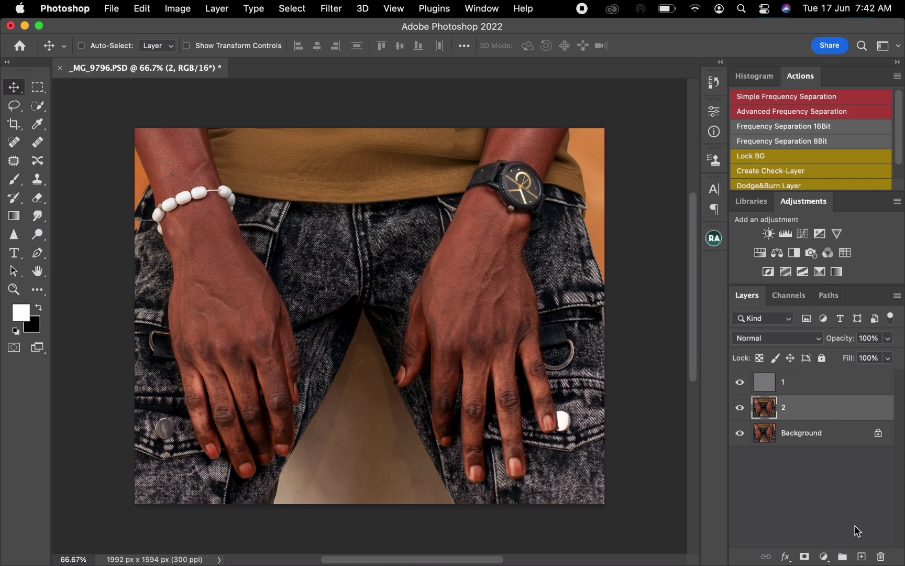
left_click(862, 559)
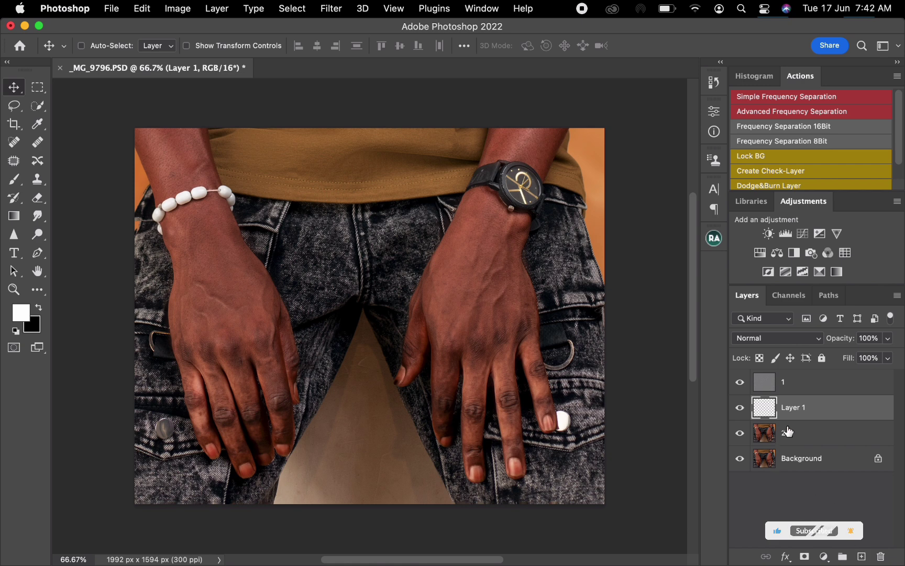
double_click(793, 408)
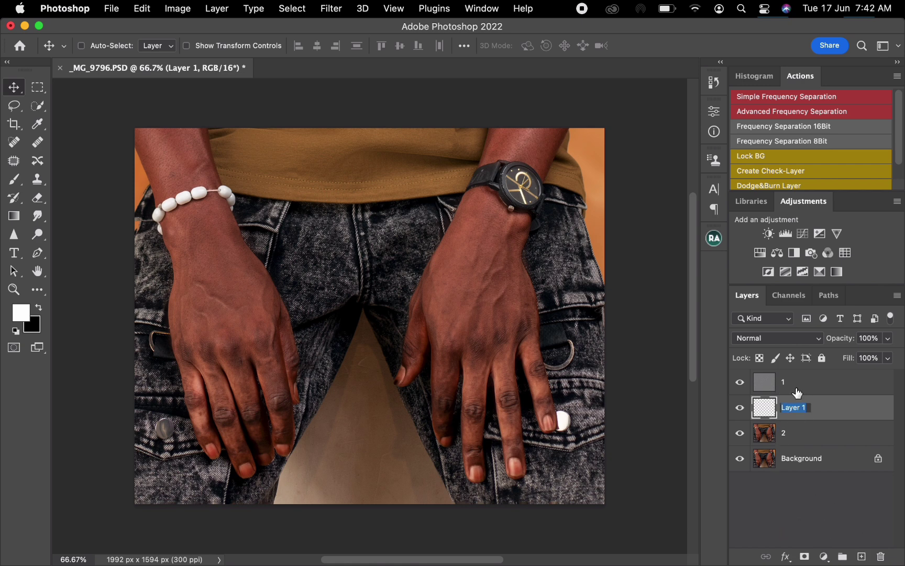
type("SKIN")
key("Return")
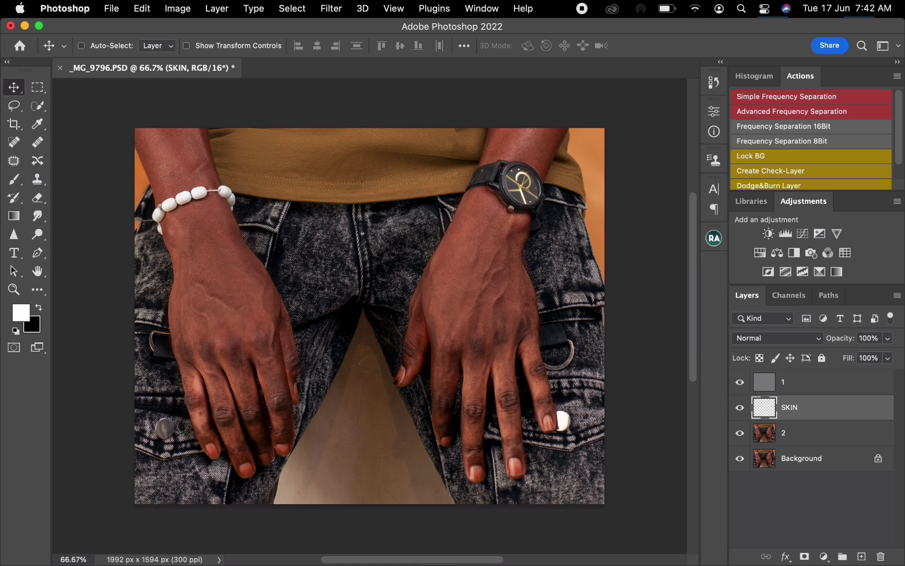
- Group layers 1, SKIN and 2 together and name the group FS
left_click(830, 384)
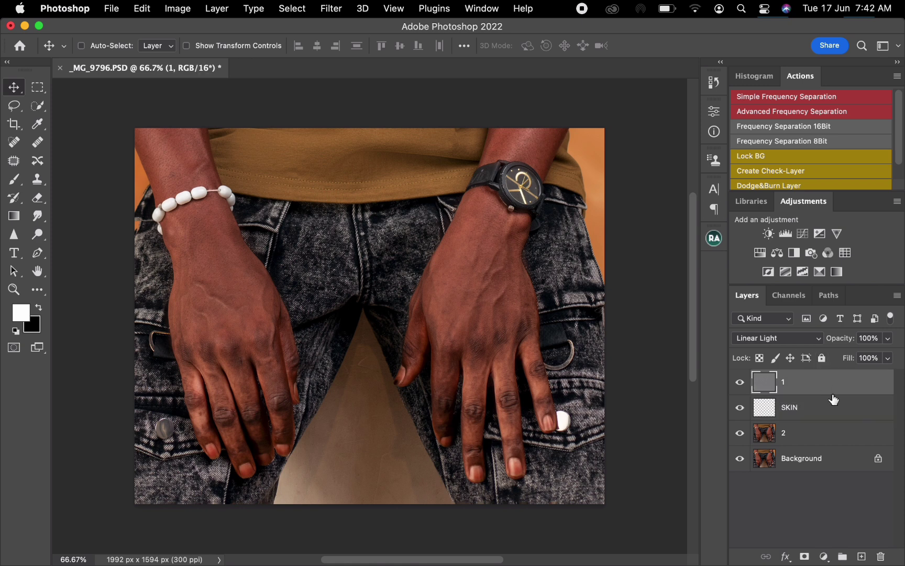
left_click(830, 436, "shift")
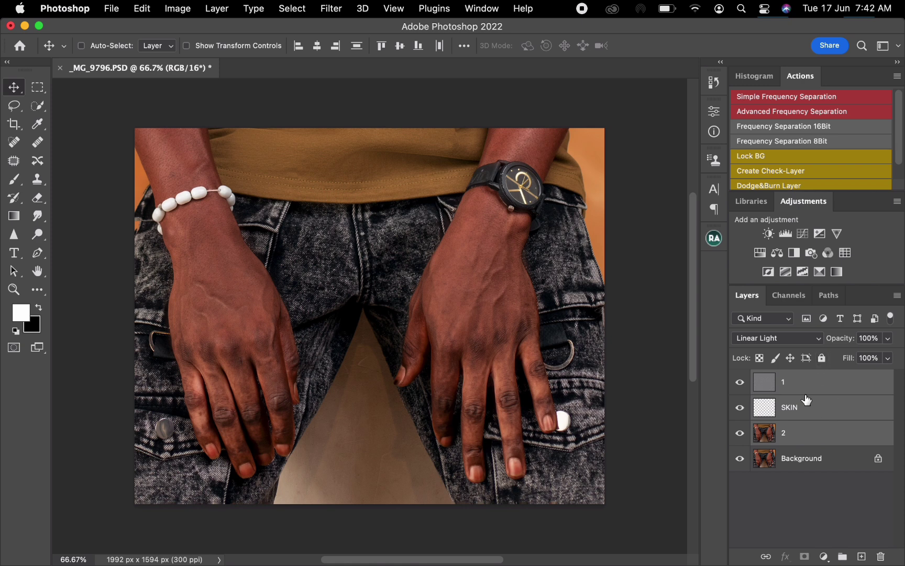
key("super+g")
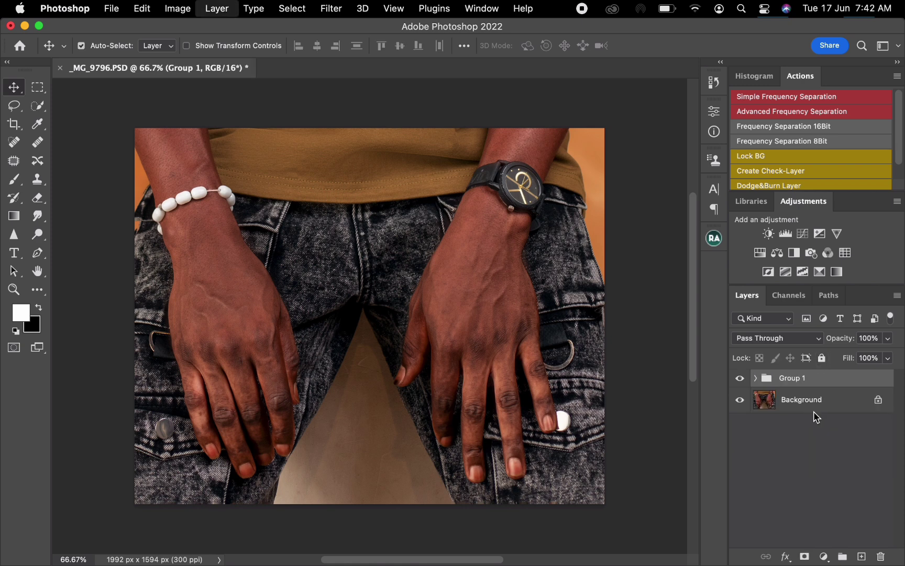
key("super+z")
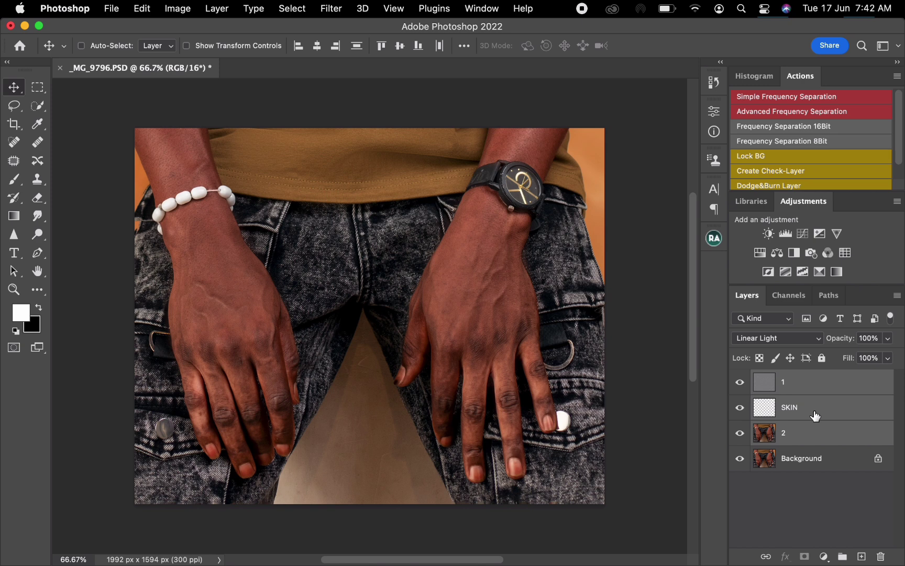
left_click_drag(820, 438, 842, 555)
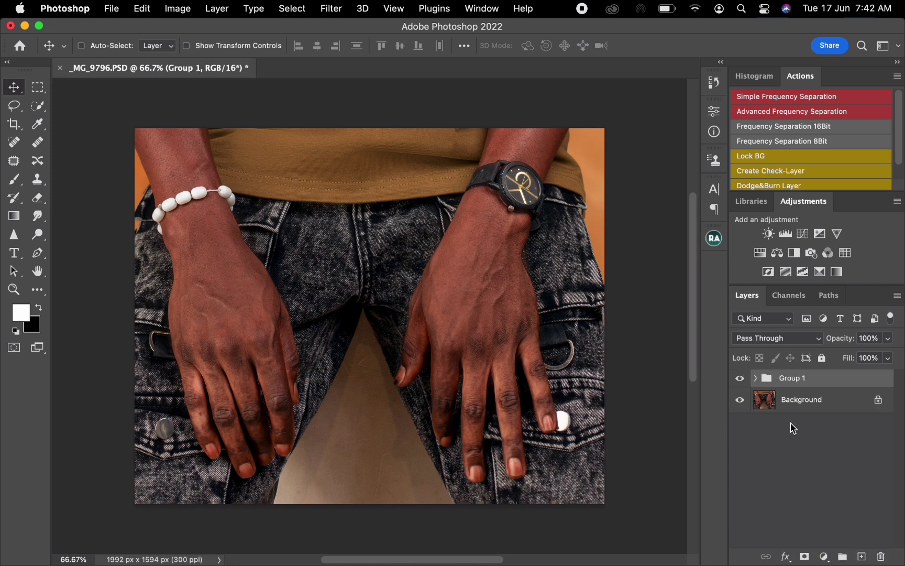
double_click(793, 379)
type("FS")
key("Return")
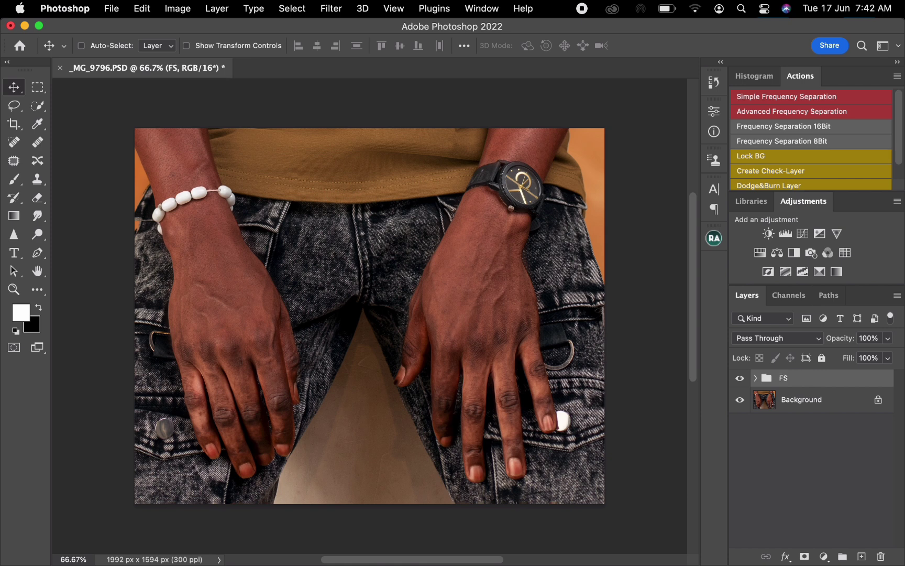
- On the SKIN layer inside the FS group, set up the Brush tool with 2% flow and a 60 px size
left_click(755, 378)
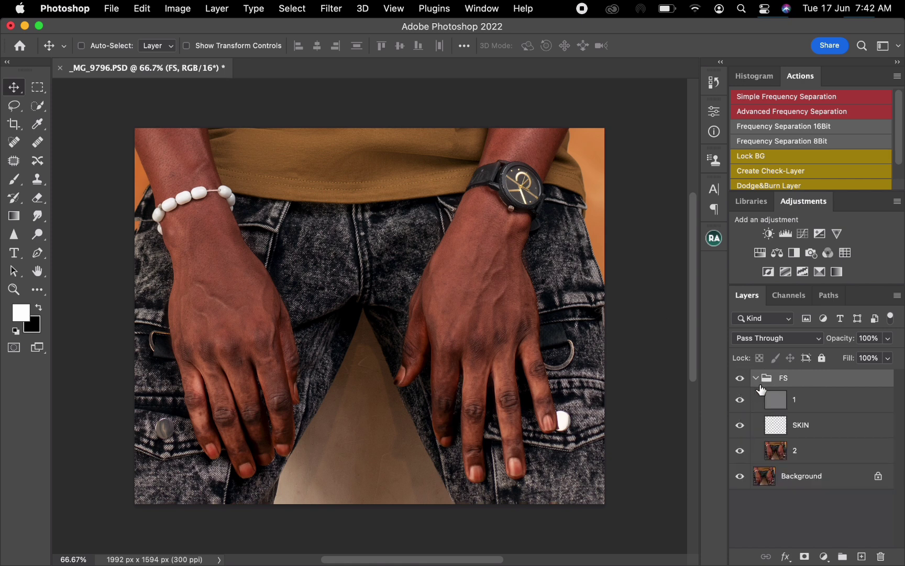
left_click(818, 427)
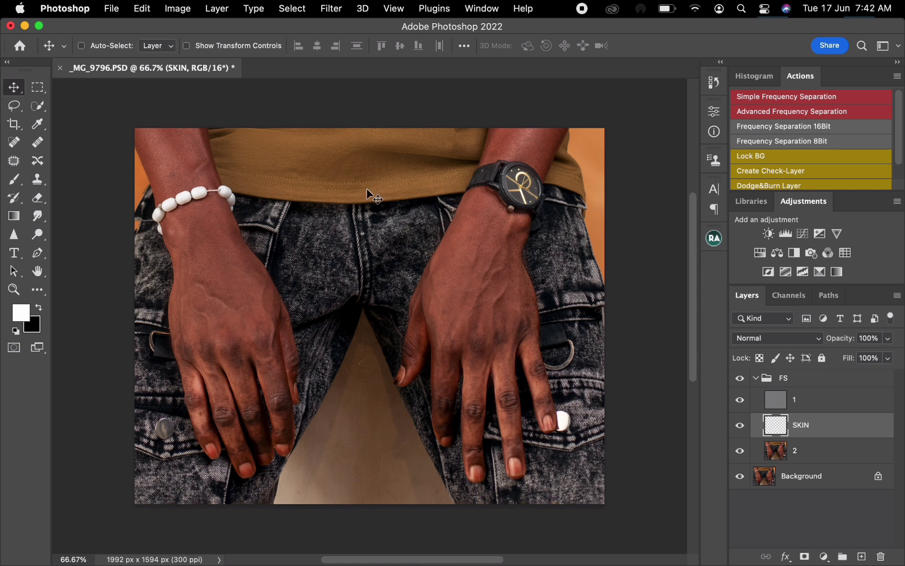
left_click(22, 179)
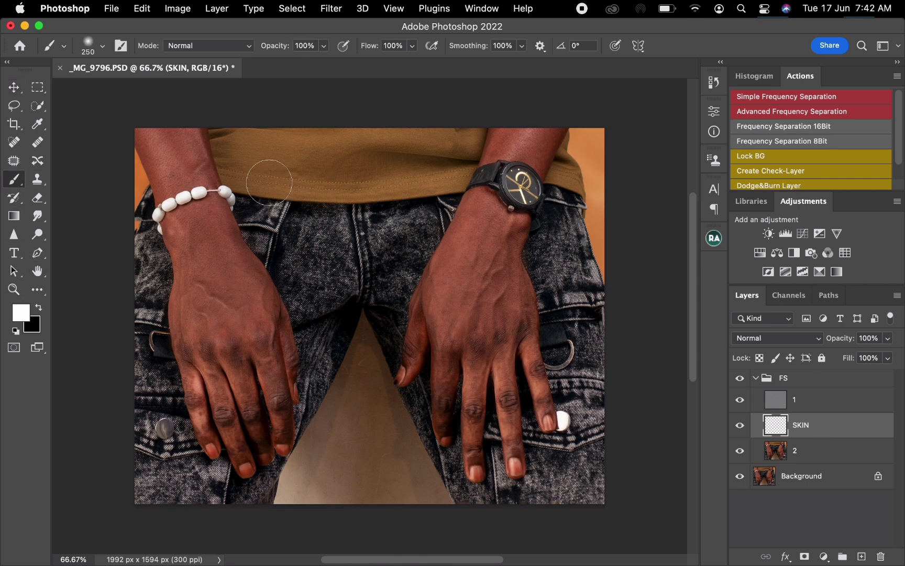
left_click(401, 46)
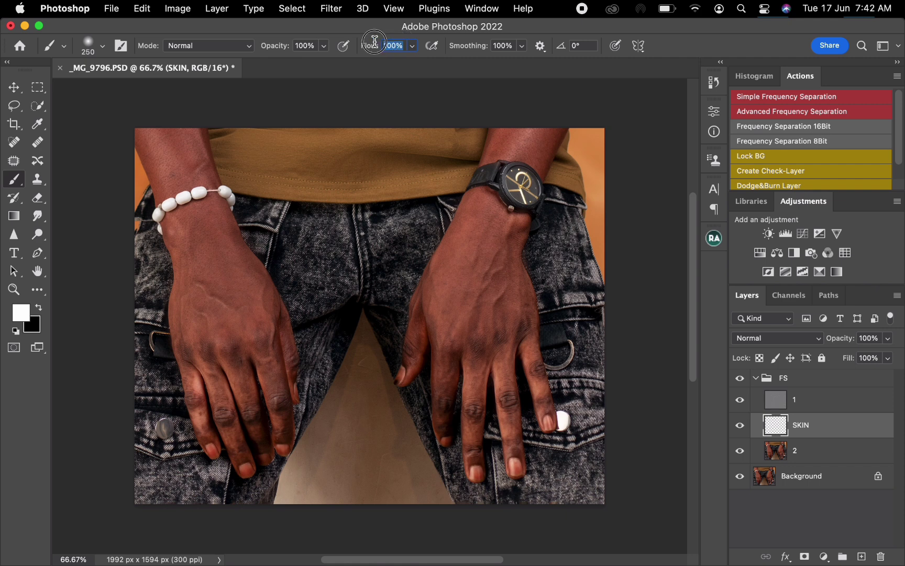
type("2")
right_click(321, 268)
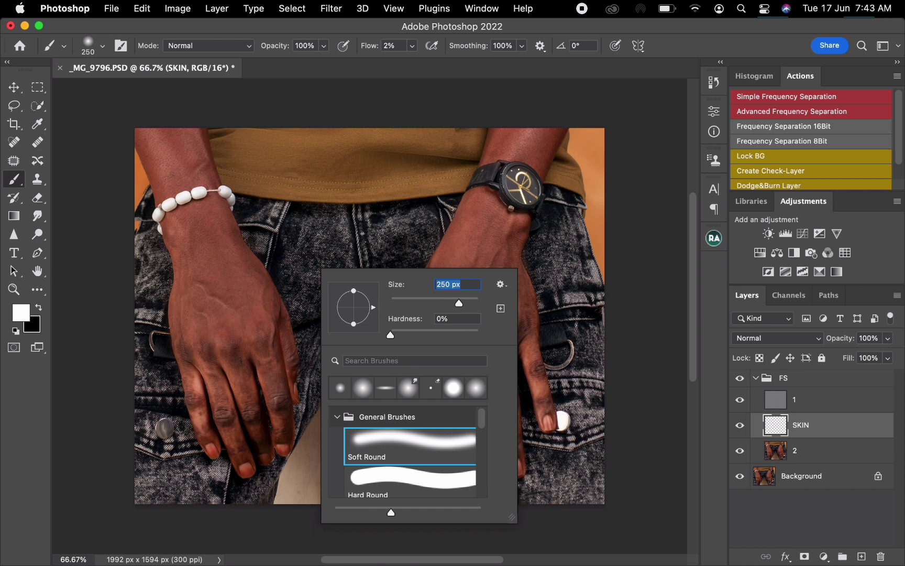
key("Return")
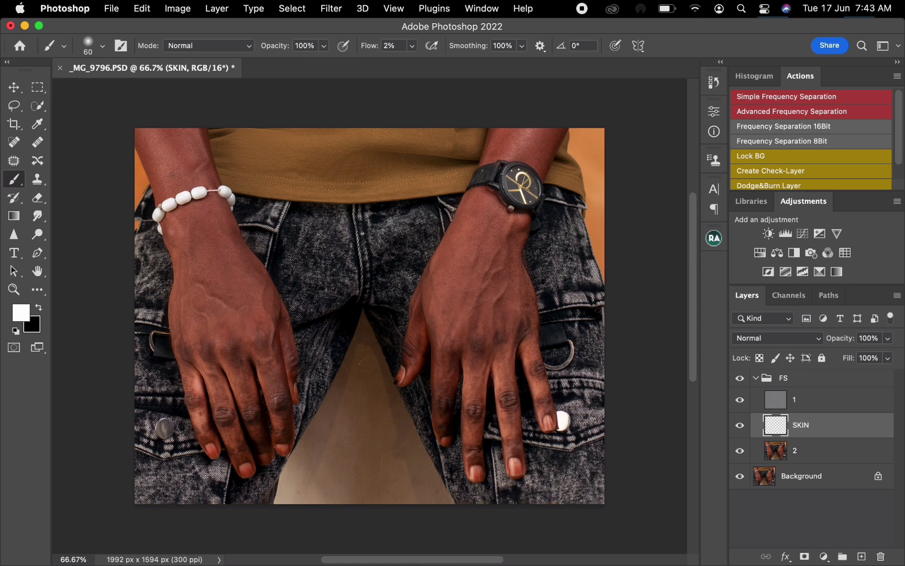
- Even out the braceleted hand on the SKIN layer by painting with sampled nearby skin tones, comparing with the FS group hidden
left_click(194, 331, "alt")
left_click(190, 317, "alt")
left_click(191, 318, "alt")
left_click(196, 323, "alt")
left_click(198, 321, "alt")
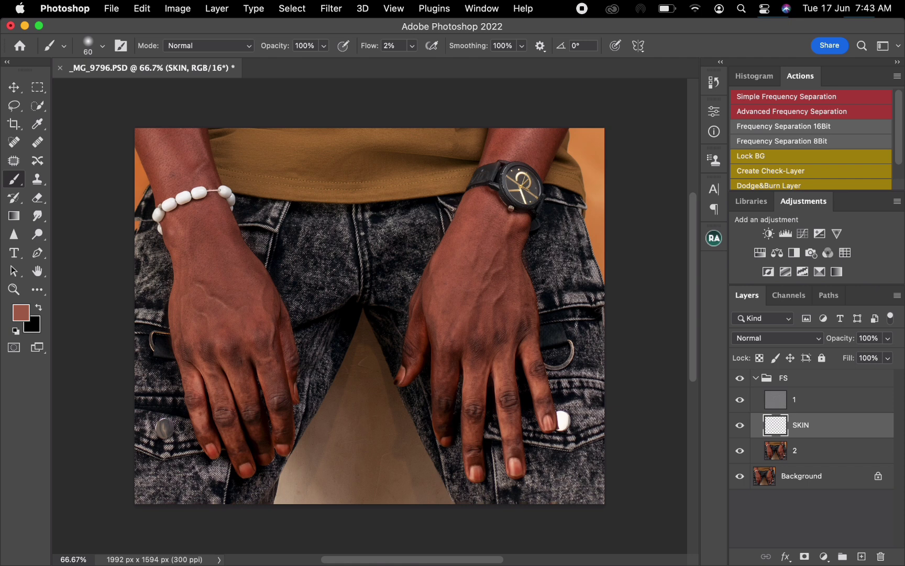
left_click(230, 385, "alt")
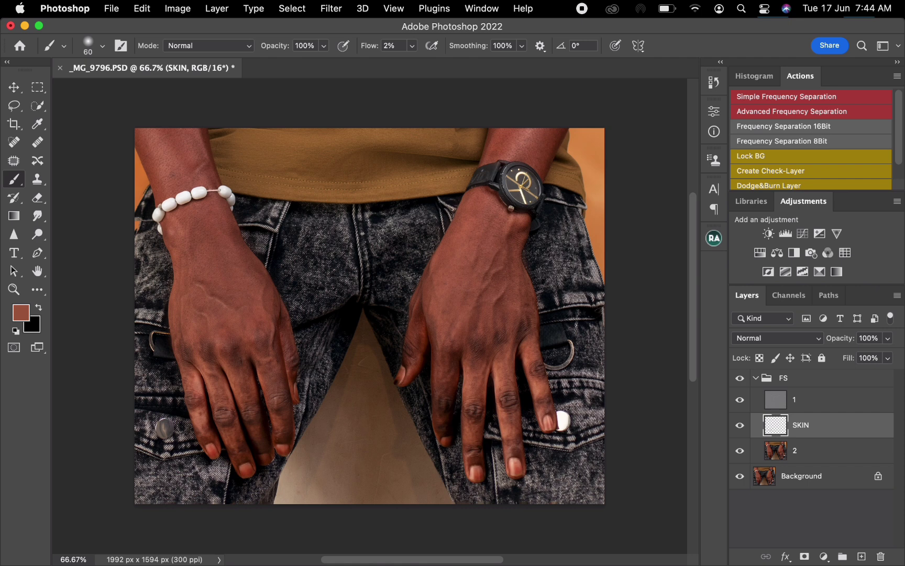
left_click(202, 335, "alt")
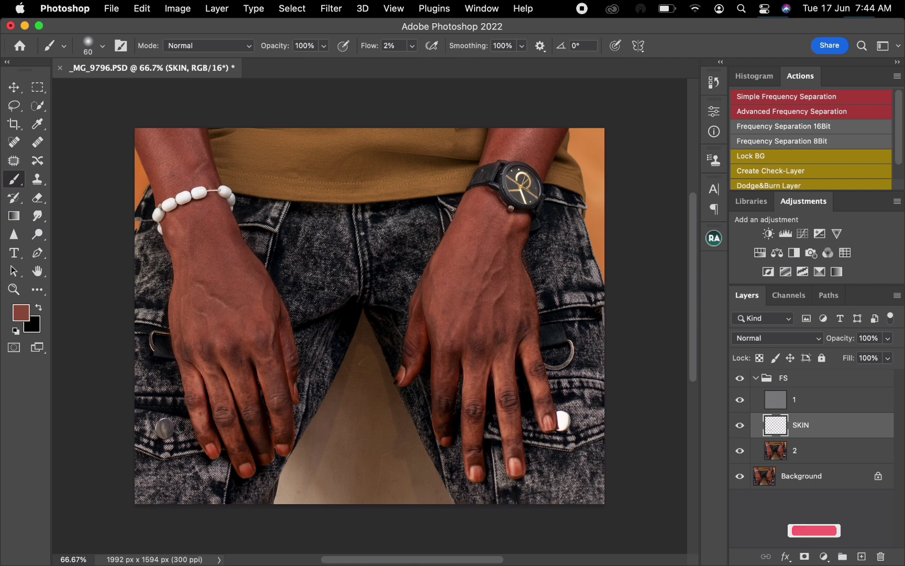
left_click(739, 378)
left_click(739, 377)
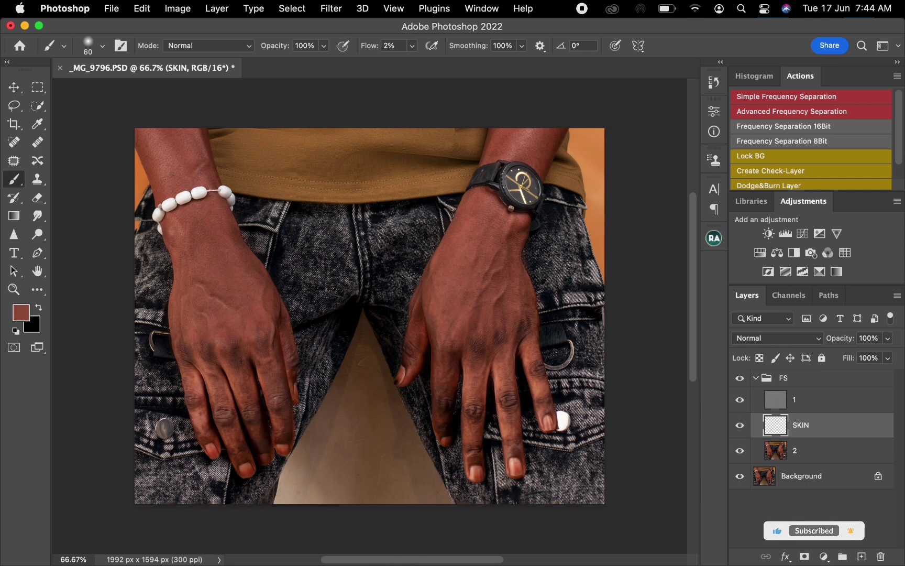
left_click(257, 324, "alt")
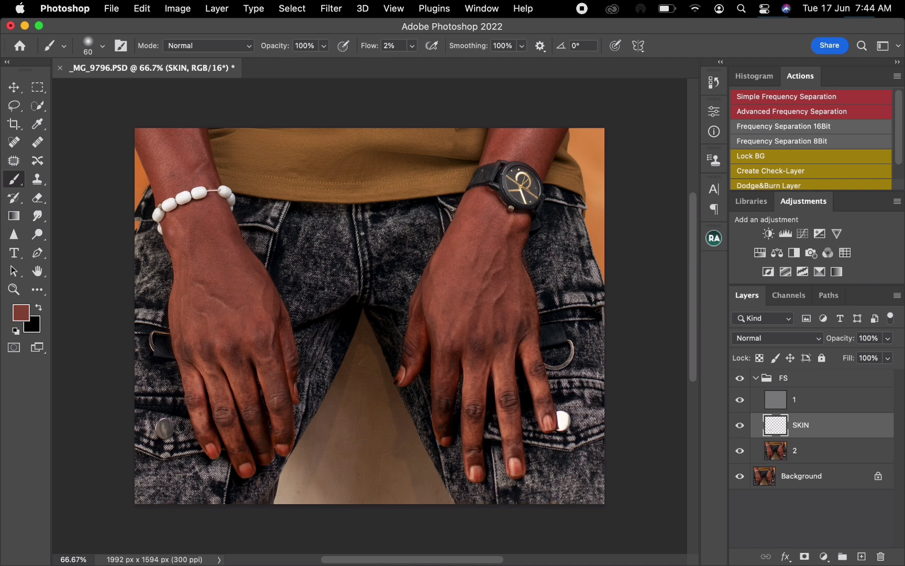
- Paint sampled skin tones over the fingers of the hand with the watch and compare before and after using the FS group's visibility
left_click(445, 384, "alt")
left_click(444, 378, "alt")
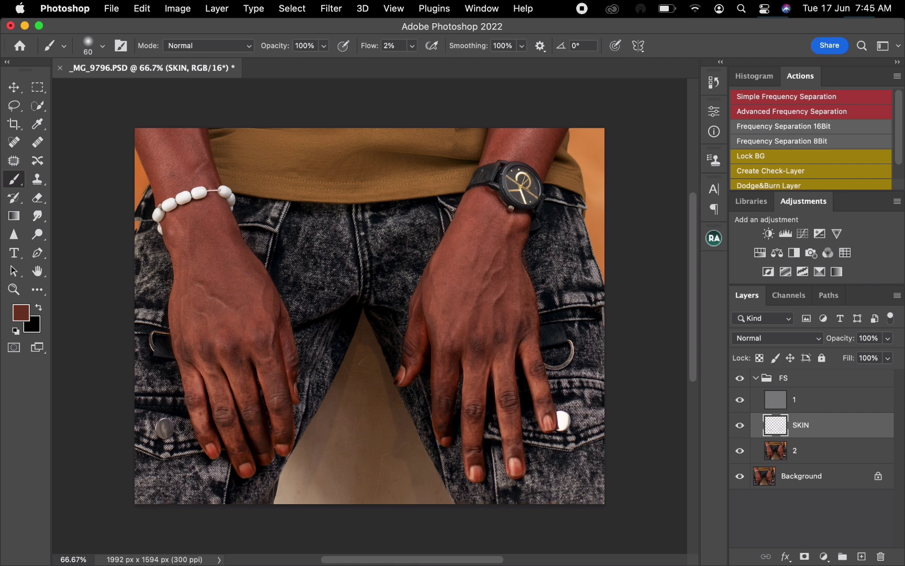
left_click(739, 378)
left_click(740, 377)
left_click(739, 377)
left_click(740, 378)
- Blend both hands further with freshly sampled skin tones and check the retouch against the original photo
left_click(188, 330, "alt")
left_click(459, 326, "alt")
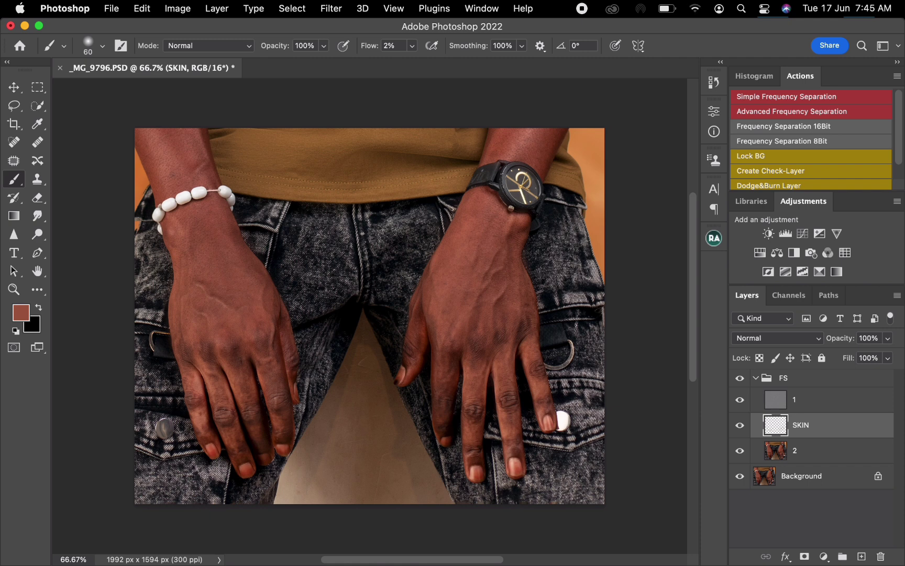
left_click(739, 377)
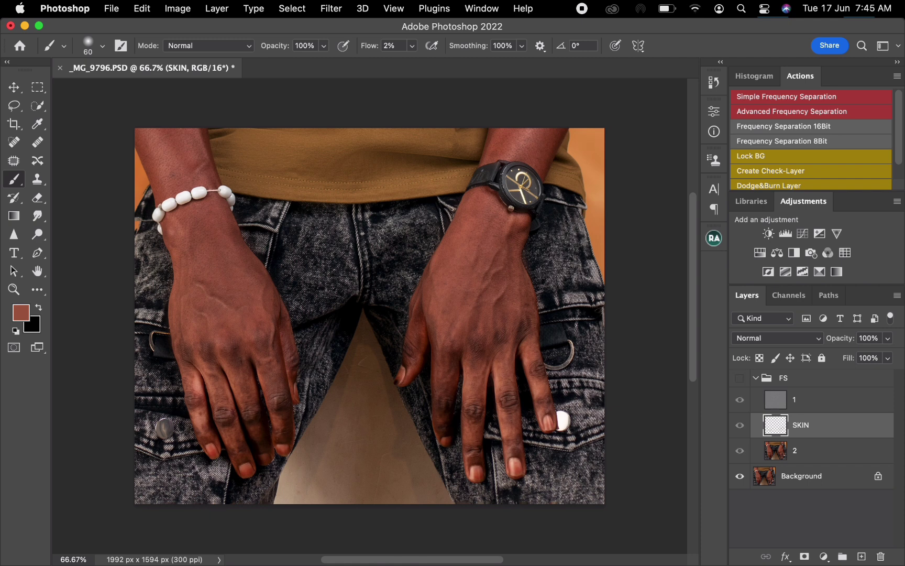
left_click(740, 377)
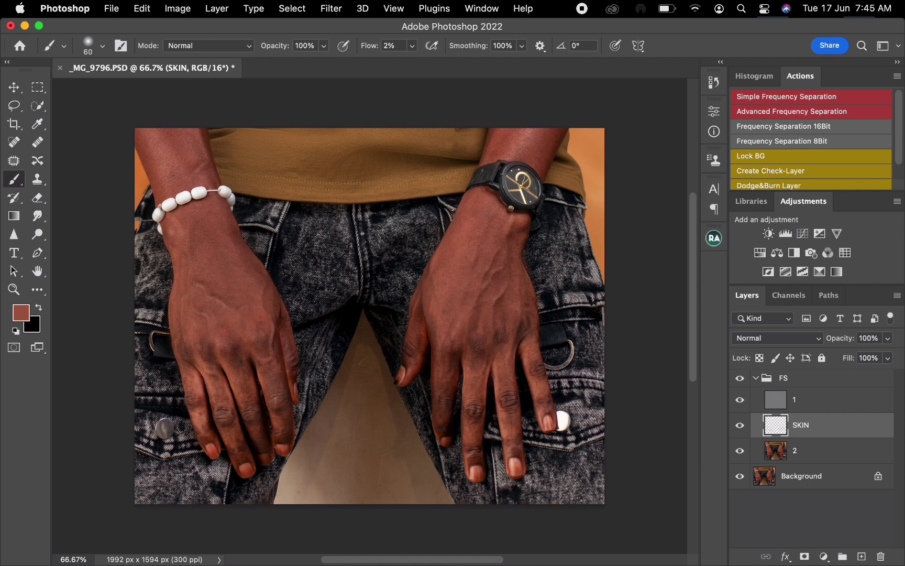
- Select layer 2, switch to the Mixer Brush and clean the brush
left_click(817, 450)
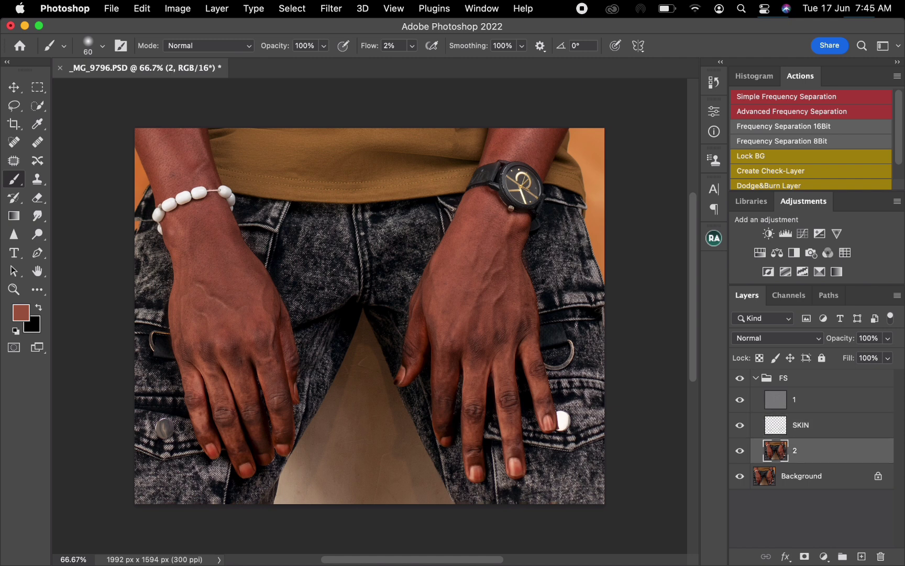
key("shift+b")
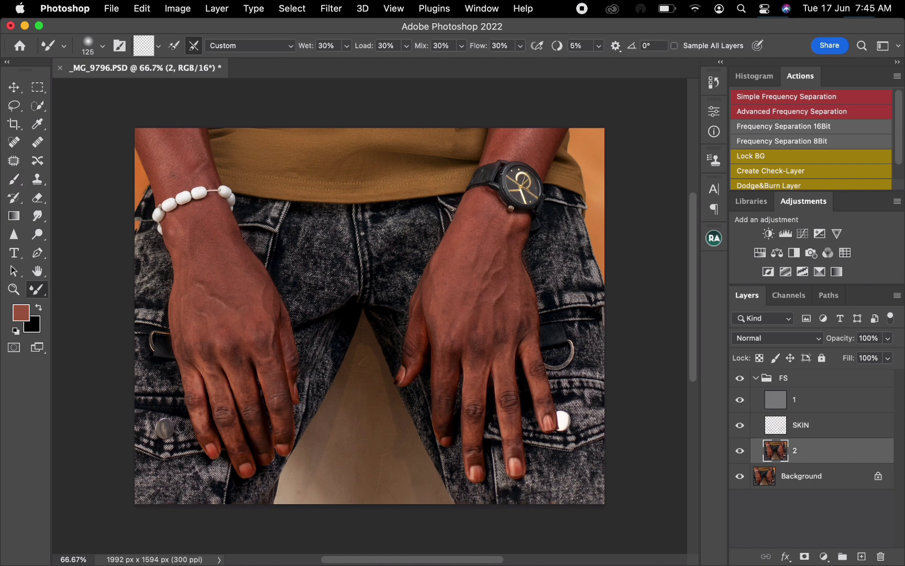
left_click(159, 45)
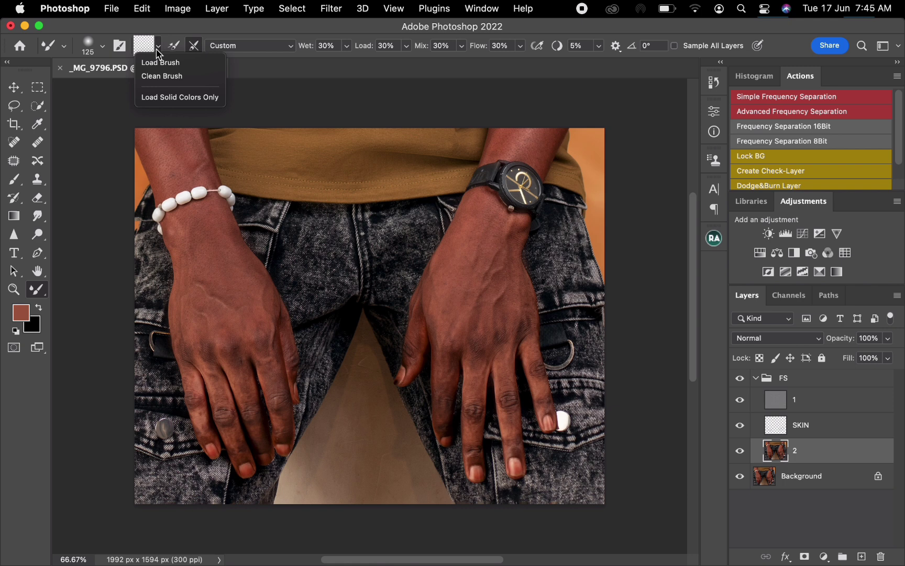
left_click(167, 76)
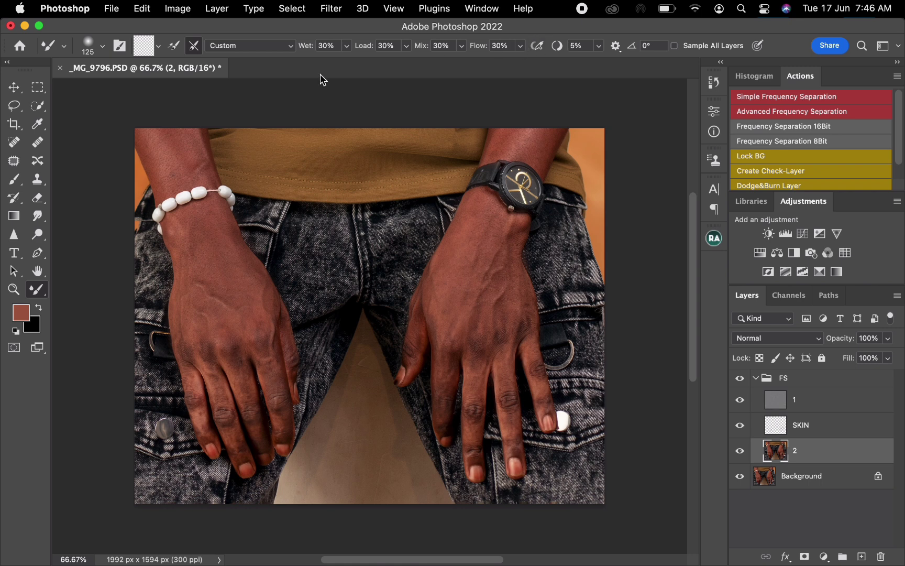
- Smooth the forearm, wrist and upper back of the braceleted hand on layer 2 with the Mixer Brush, varying its size from 90 to 175 px
key("bracketleft")
key("bracketleft")
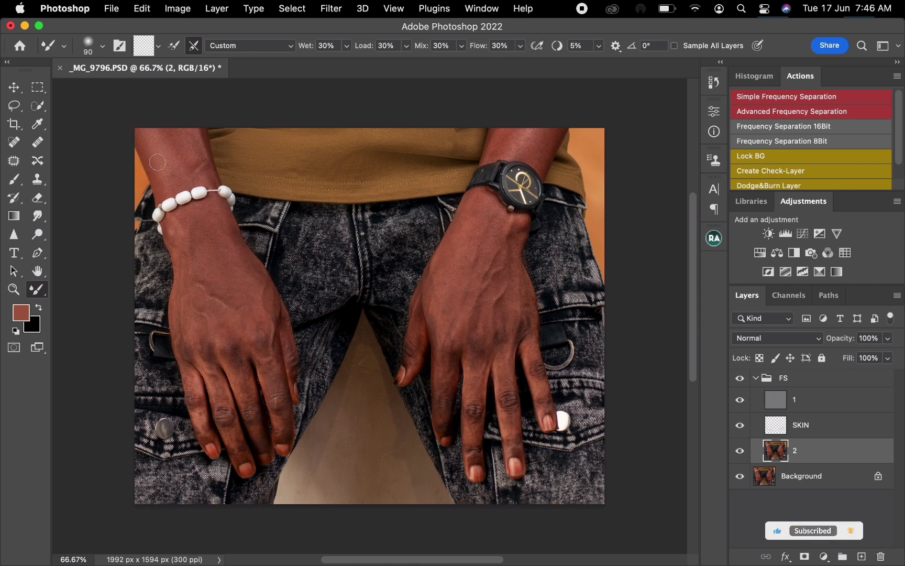
key("bracketright")
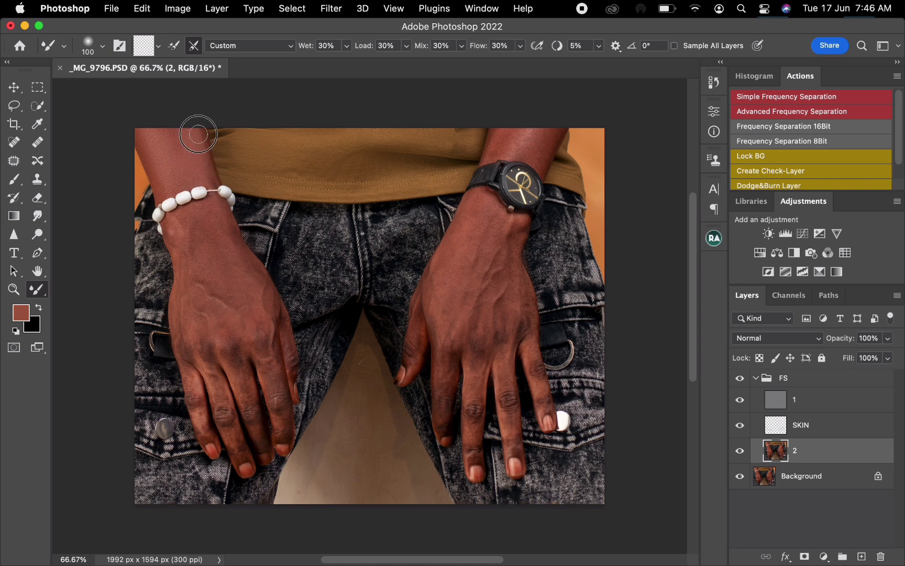
key("bracketright")
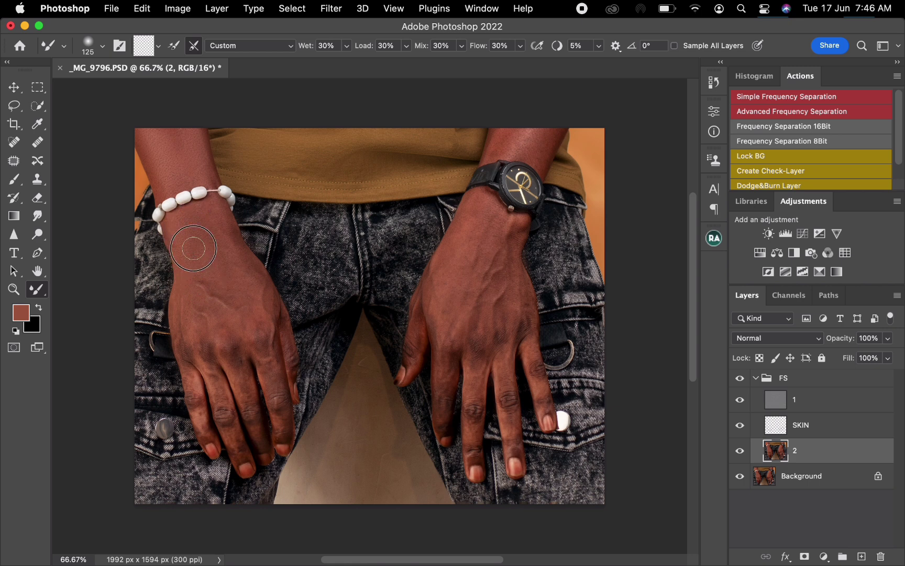
key("bracketright")
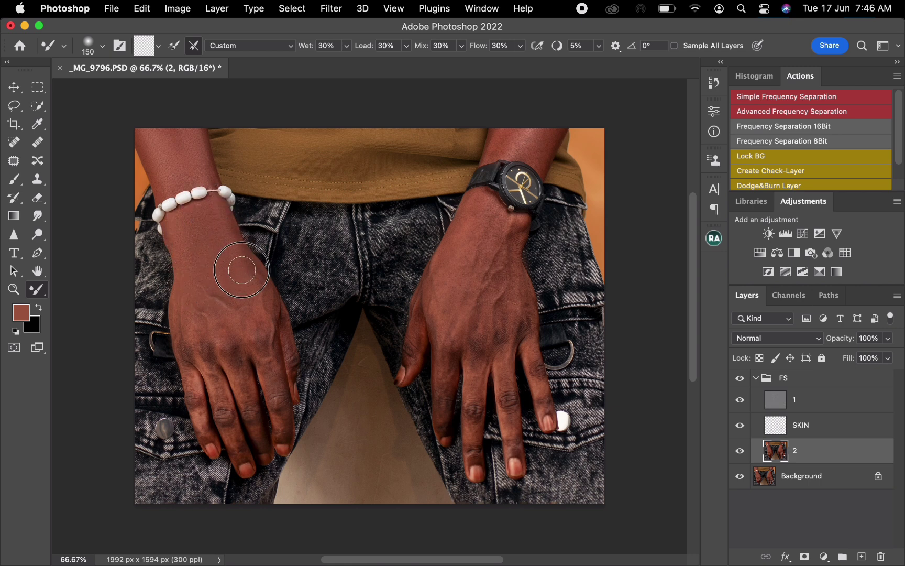
key("bracketright")
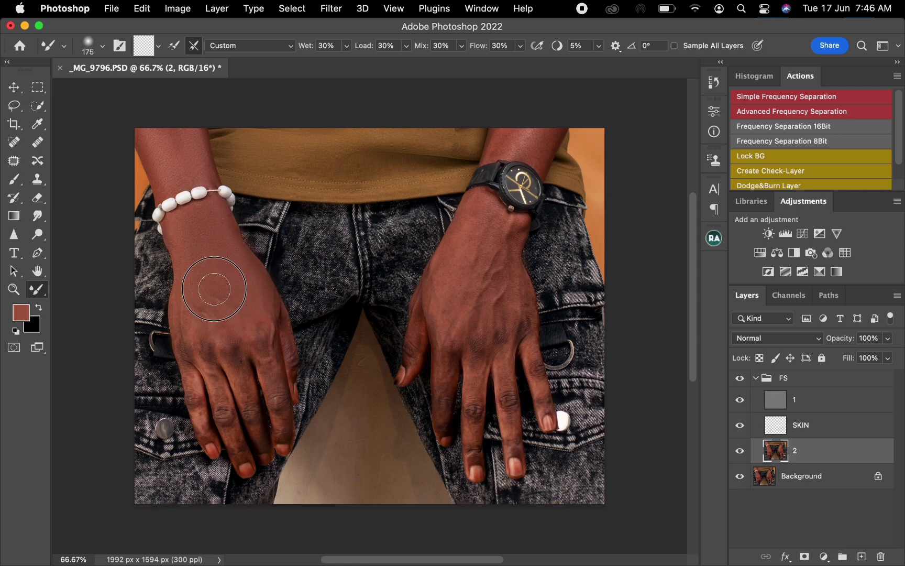
- Smooth the lower back of the braceleted hand down to the knuckles with a 100 px Mixer Brush
key("bracketleft")
key("bracketleft")
key("bracketleft")
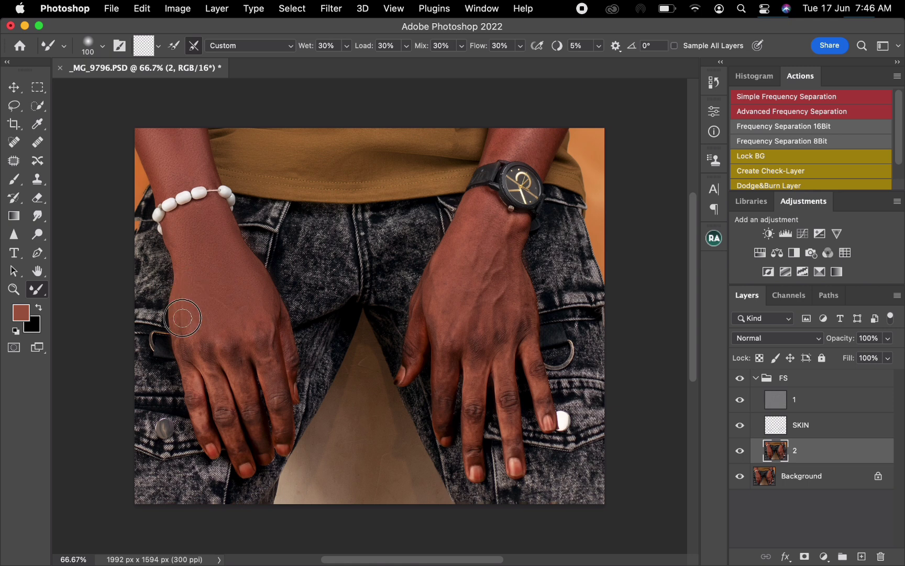
mouse_move(188, 338)
left_mouse_down()
mouse_move(180, 307)
mouse_move(183, 317)
mouse_move(209, 323)
mouse_move(200, 337)
mouse_move(237, 333)
left_mouse_up()
mouse_move(248, 321)
left_mouse_down()
mouse_move(278, 345)
mouse_move(260, 319)
left_mouse_up()
- Smooth the outer and middle fingers of the braceleted hand with a smaller Mixer Brush of about 60 to 70 px
key("bracketleft")
key("bracketleft")
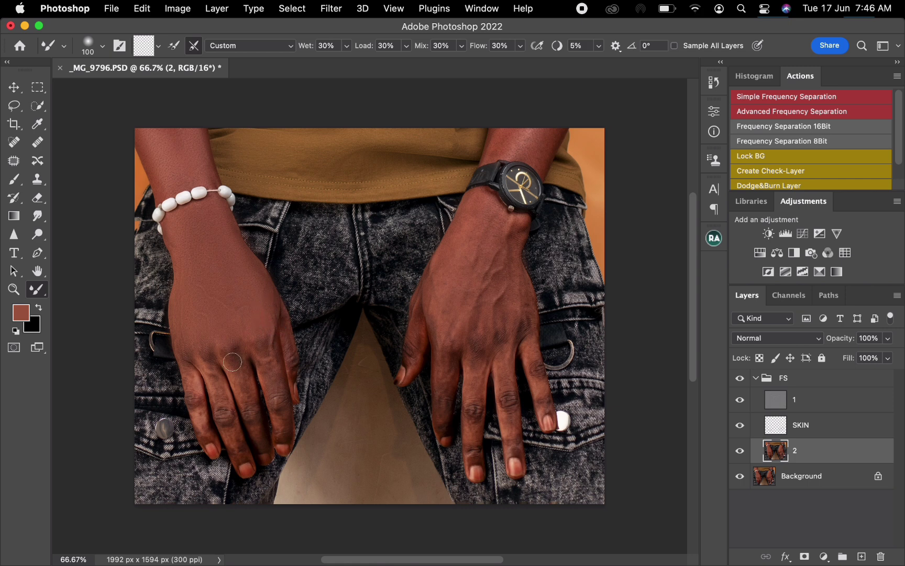
mouse_move(189, 378)
left_mouse_down()
mouse_move(190, 389)
mouse_move(193, 376)
mouse_move(195, 384)
left_mouse_up()
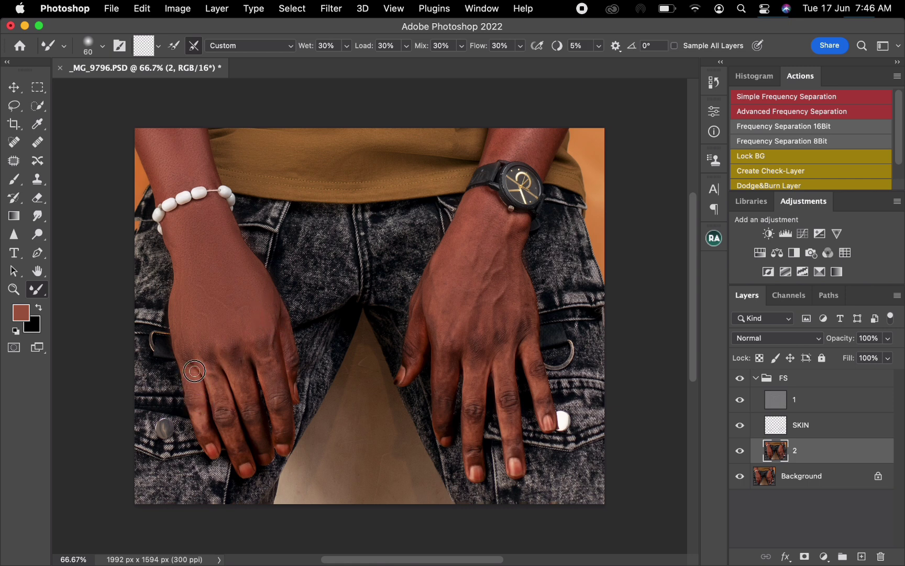
key("bracketleft")
key("bracketleft")
key("bracketright")
key("bracketright")
left_click(219, 400)
mouse_move(219, 401)
left_mouse_down()
mouse_move(198, 355)
mouse_move(231, 409)
mouse_move(220, 381)
mouse_move(237, 455)
mouse_move(227, 421)
mouse_move(253, 427)
mouse_move(260, 447)
mouse_move(244, 390)
mouse_move(220, 352)
mouse_move(217, 362)
mouse_move(238, 374)
mouse_move(250, 402)
mouse_move(247, 348)
mouse_move(239, 386)
left_mouse_up()
key("bracketleft")
key("bracketright")
key("bracketright")
key("bracketleft")
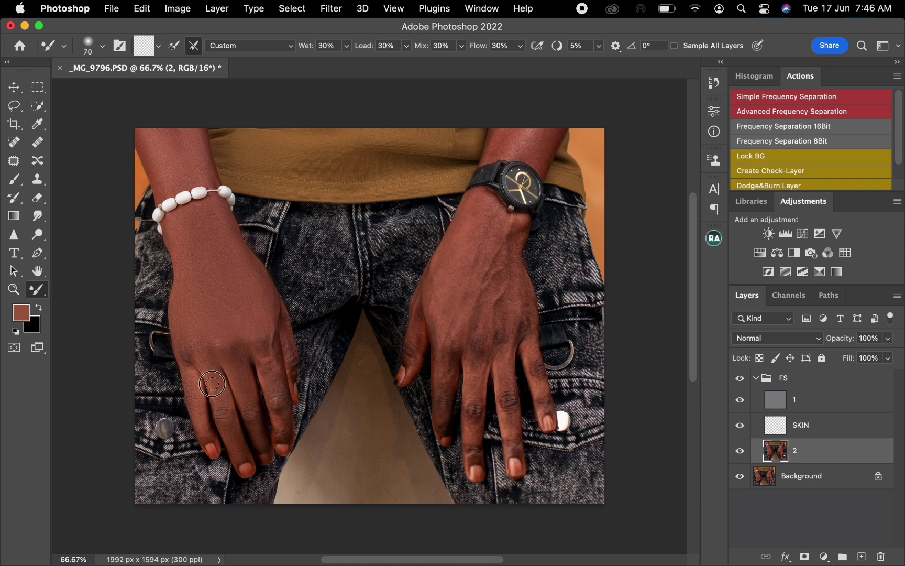
- Smooth the inner fingers and thumb side of the braceleted hand, adjusting the Mixer Brush between 60 and 90 px
mouse_move(271, 383)
left_mouse_down()
mouse_move(262, 353)
mouse_move(276, 408)
mouse_move(263, 370)
left_mouse_up()
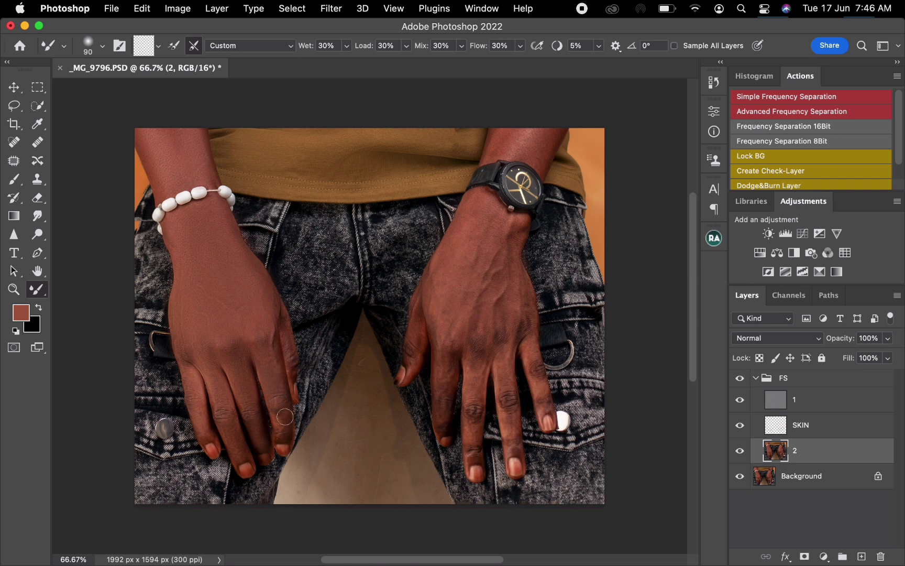
key("bracketleft")
key("bracketleft")
key("bracketright")
key("bracketright")
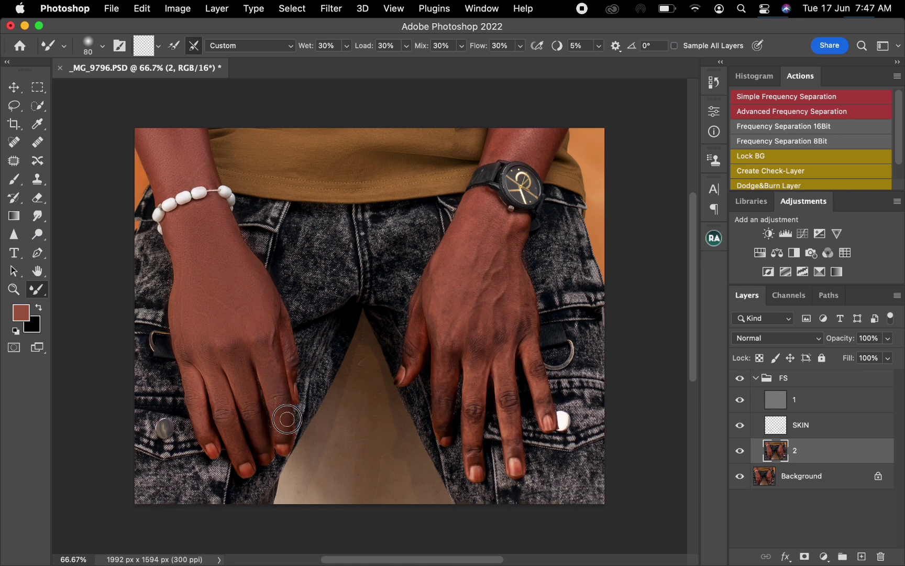
left_click_drag(281, 384, 276, 335)
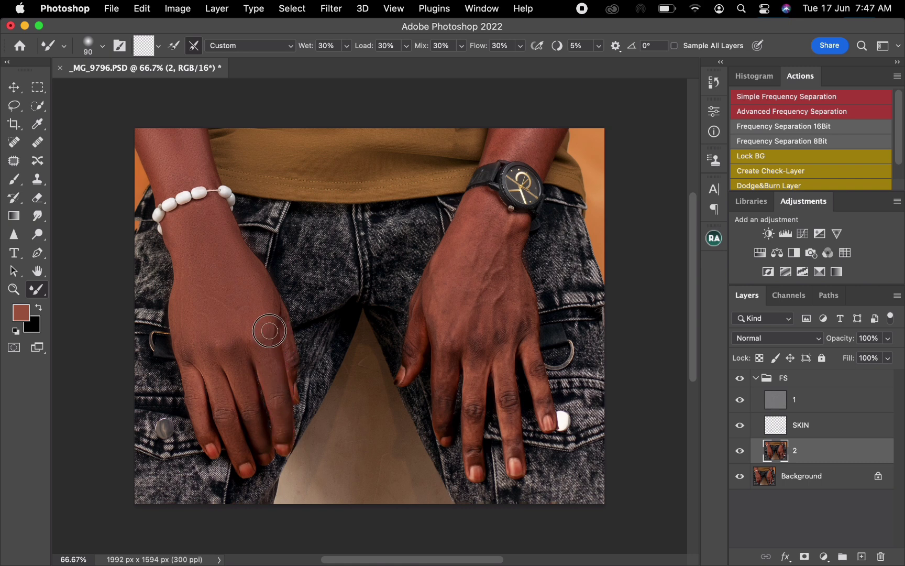
key("bracketleft")
key("bracketleft")
key("bracketleft")
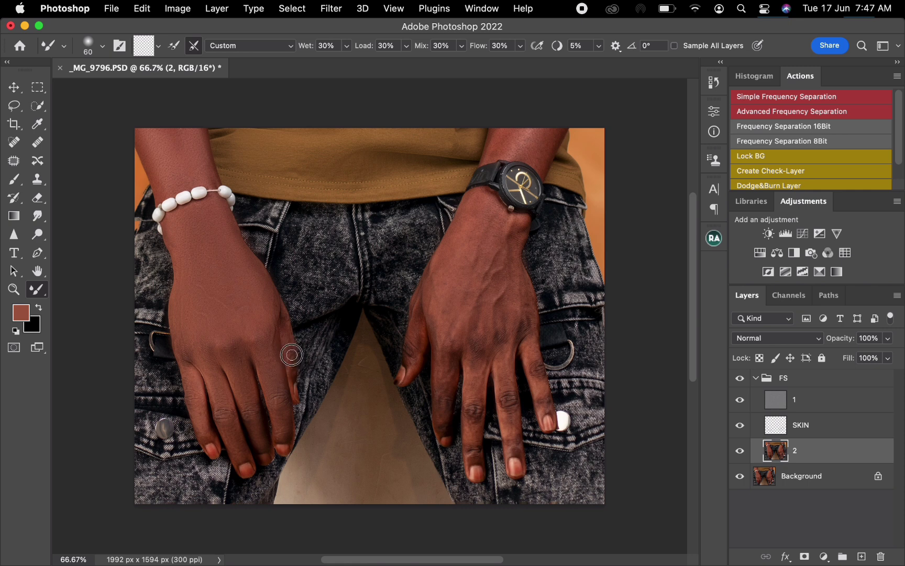
key("bracketright")
mouse_move(294, 376)
left_mouse_down()
mouse_move(292, 390)
mouse_move(278, 386)
left_mouse_up()
- Blend across the knuckles of the braceleted hand, enlarging the Mixer Brush to 100 px
mouse_move(194, 341)
left_mouse_down()
mouse_move(176, 326)
mouse_move(182, 335)
left_mouse_up()
key("bracketright")
left_click_drag(240, 349, 244, 348)
key("bracketright")
key("bracketright")
mouse_move(261, 343)
left_mouse_down()
mouse_move(209, 347)
mouse_move(198, 366)
left_mouse_up()
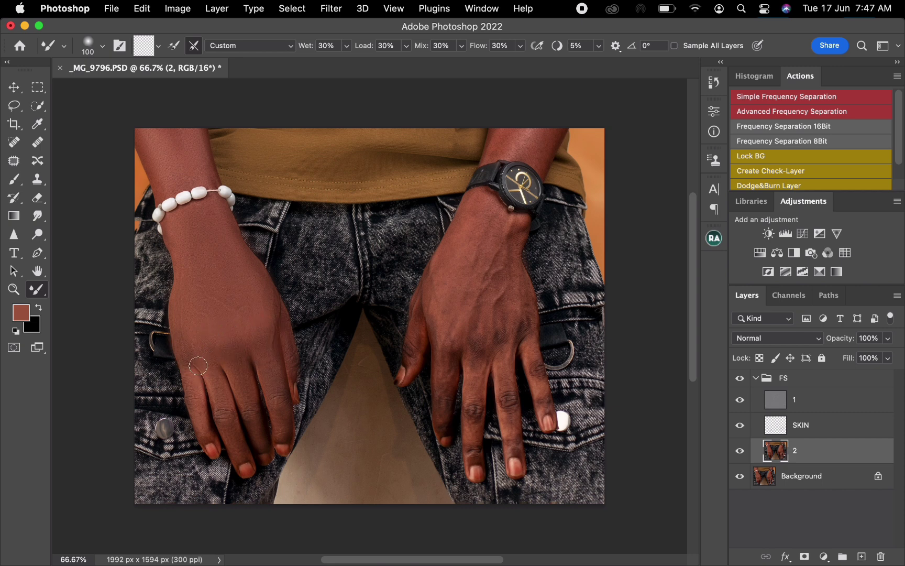
- Clone clean skin texture over the middle of the braceleted hand's back on layer 1, using a 40 px Clone Stamp
left_click(832, 406)
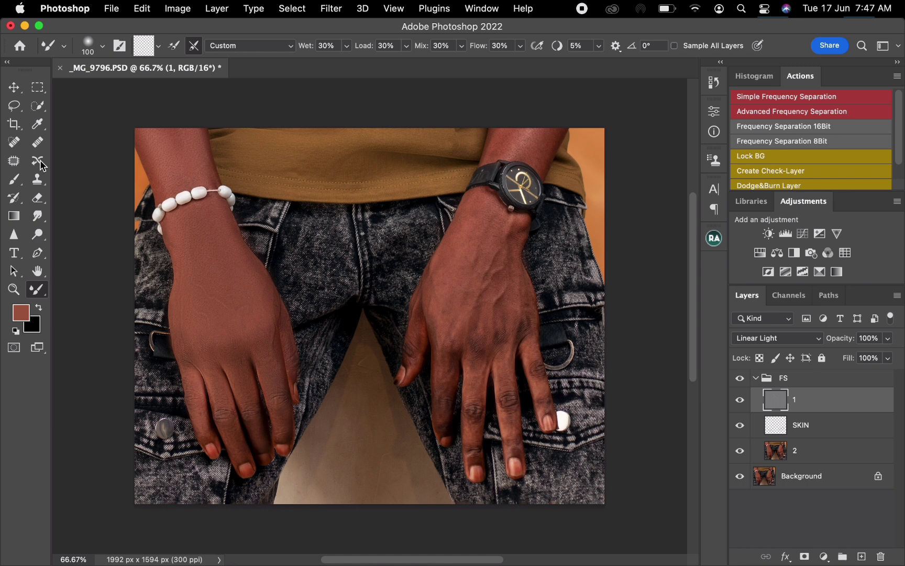
left_click(42, 180)
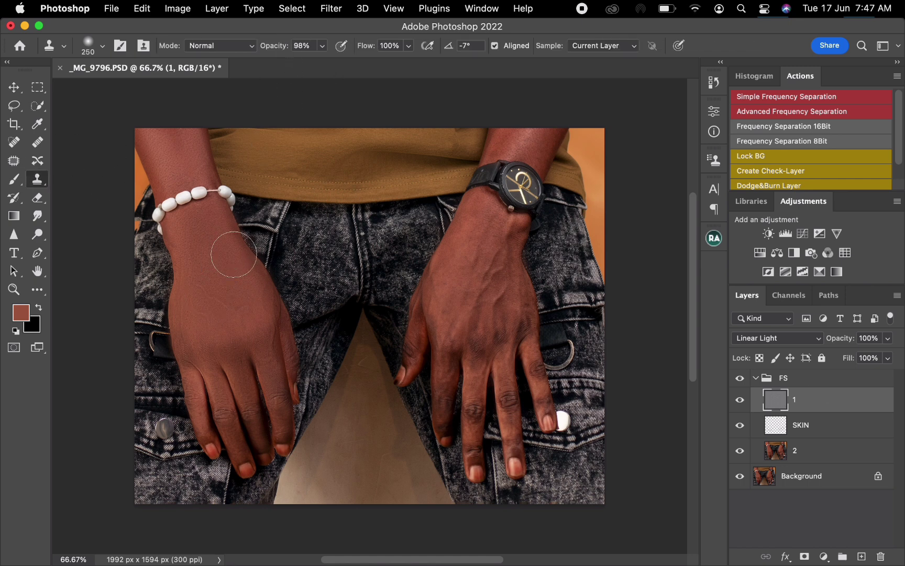
key("bracketleft")
key("bracketleft")
key("bracketleft")
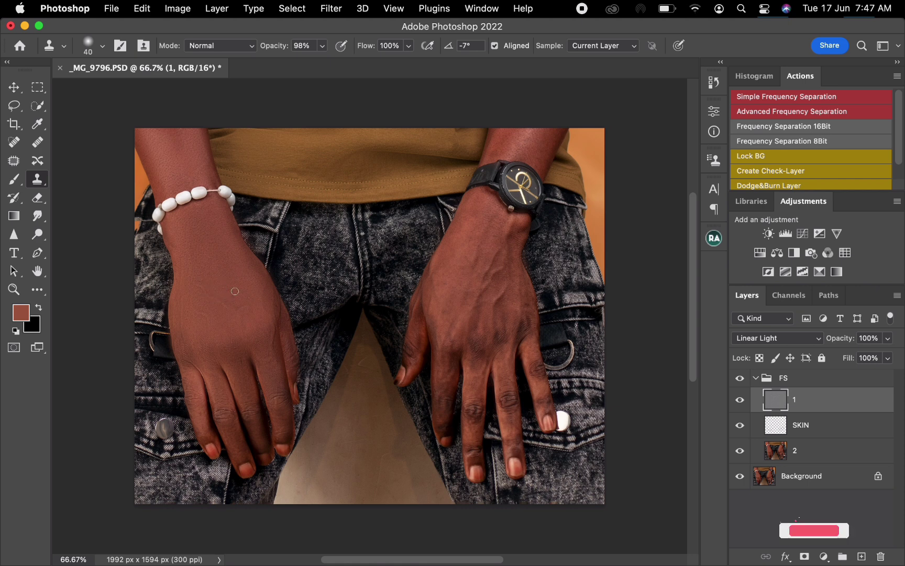
left_click(237, 288, "alt")
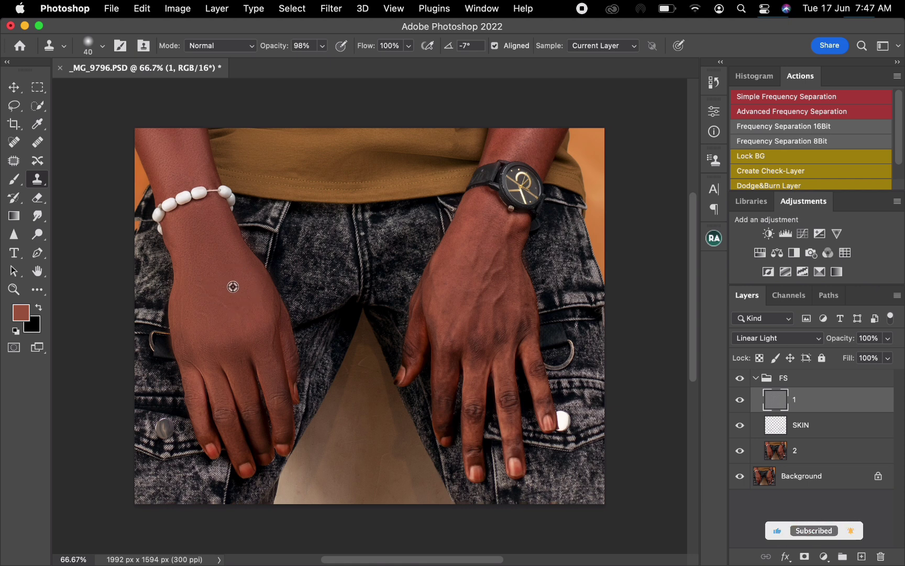
left_click(232, 285, "alt")
left_click(233, 287, "alt")
left_click(226, 286, "alt")
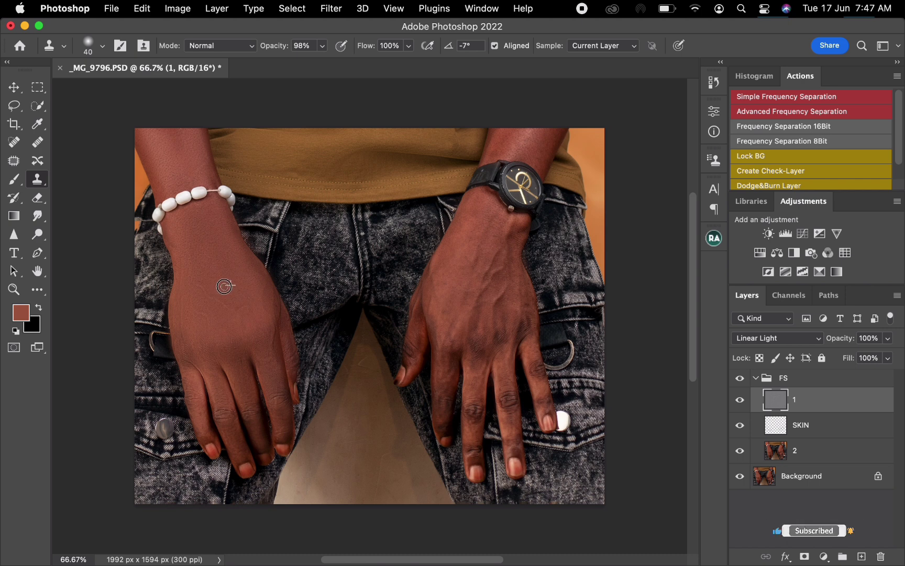
left_click(230, 303)
left_click(214, 298)
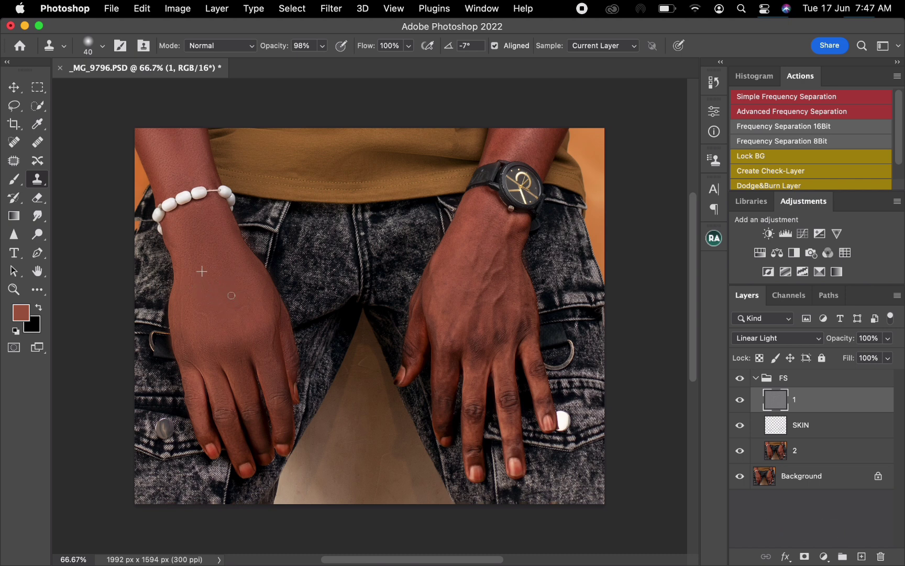
- Continue cloning clean texture across the lower back and thumb-side knuckles of the braceleted hand on layer 1
left_click(238, 296, "alt")
mouse_move(241, 308)
left_mouse_down()
mouse_move(248, 297)
mouse_move(223, 304)
left_mouse_up()
left_click(194, 302, "alt")
left_click(264, 350, "alt")
left_click_drag(272, 349, 274, 327)
- Smooth the wrist and upper back of the watch hand on layer 2, enlarging the Mixer Brush to 125 px
left_click(833, 451)
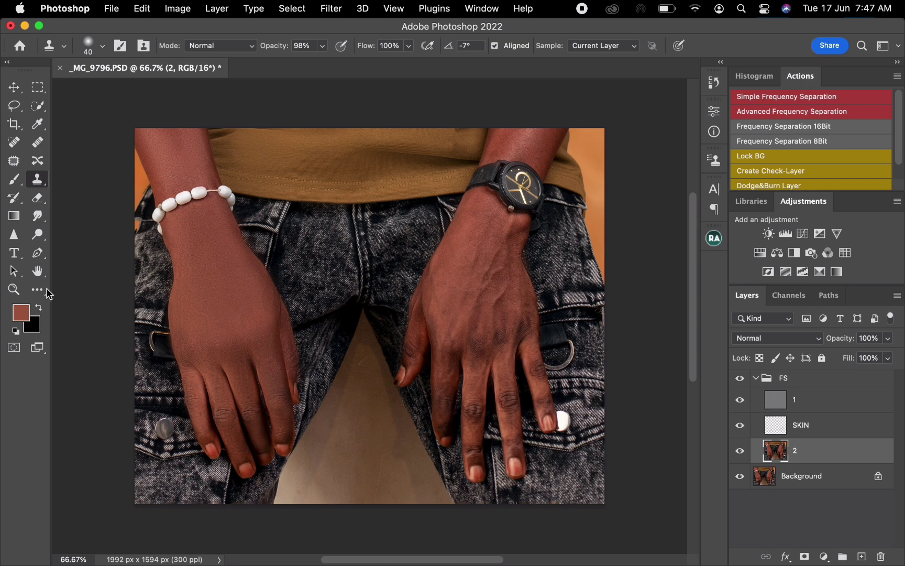
key("b")
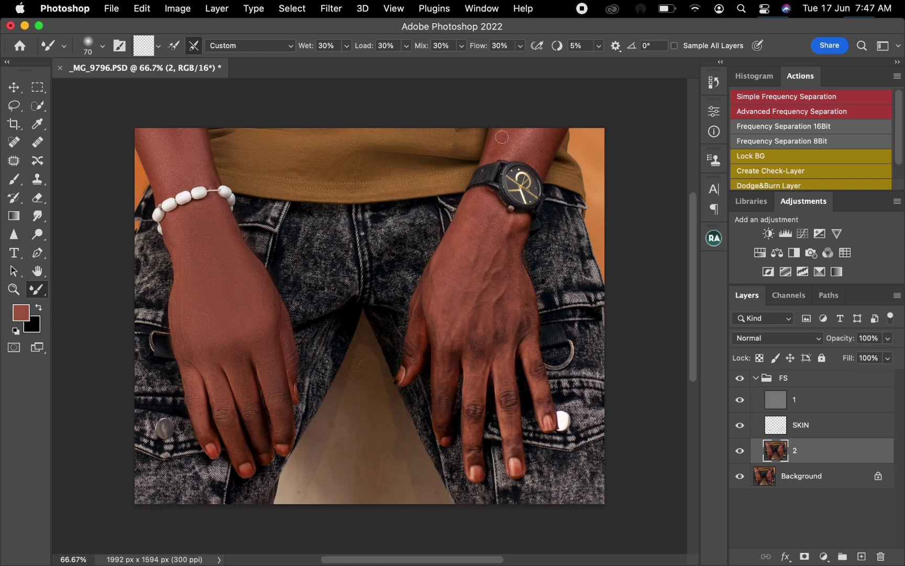
key("bracketright")
key("bracketright")
key("bracketright")
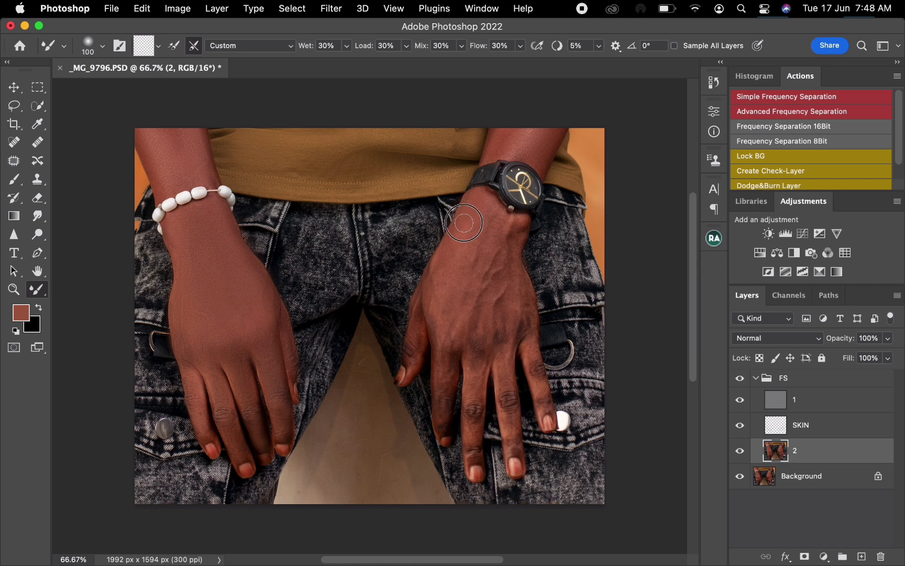
key("bracketright")
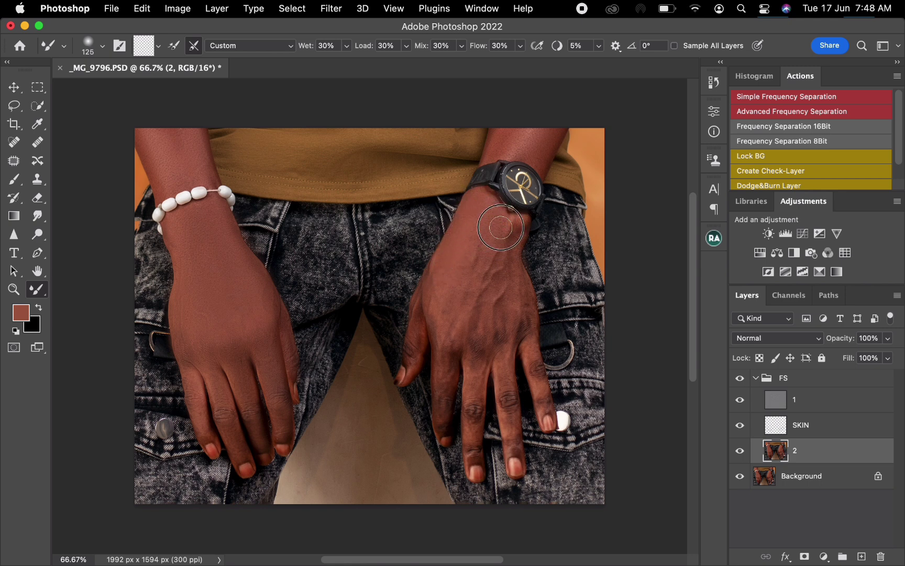
mouse_move(501, 227)
left_mouse_down()
mouse_move(515, 235)
mouse_move(507, 306)
left_mouse_up()
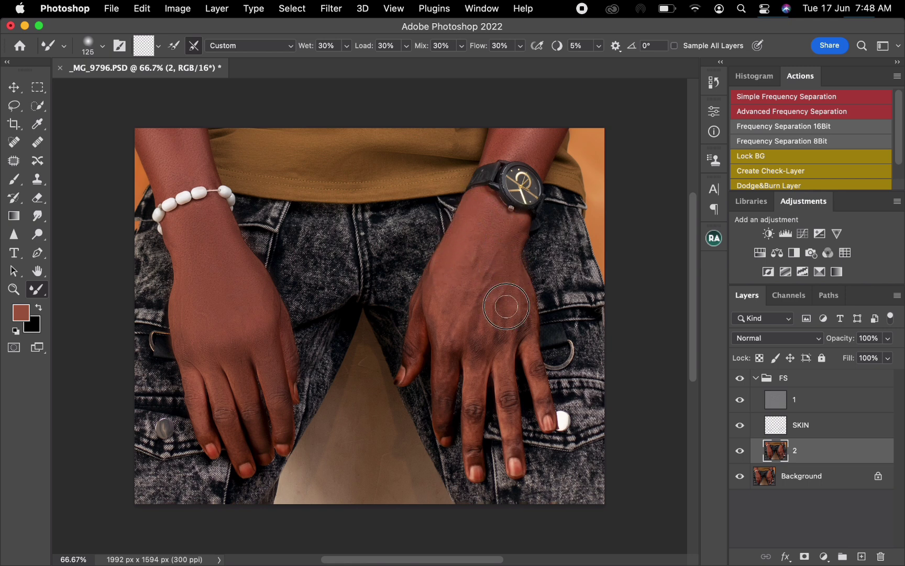
- Even out the veins across the back of the watch hand, enlarging the Mixer Brush to 150 px
key("bracketright")
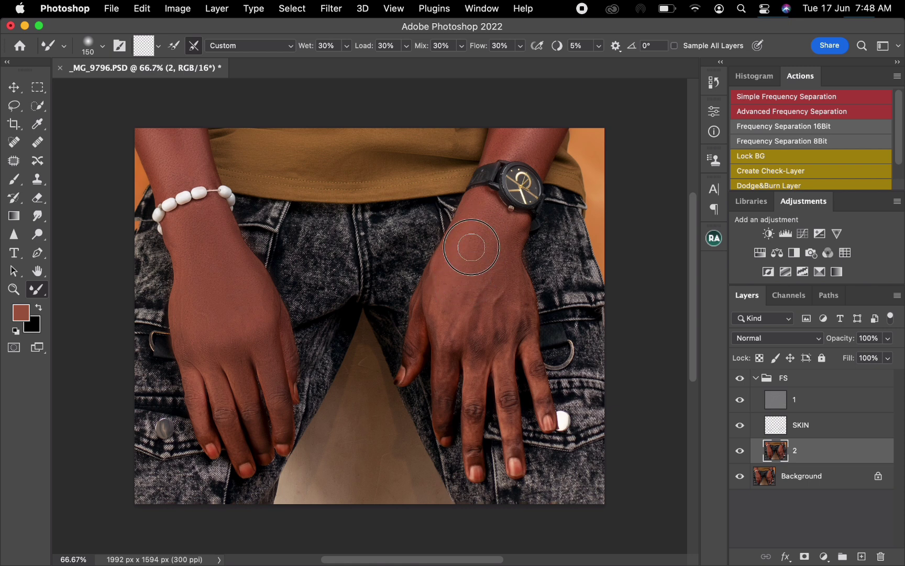
mouse_move(471, 247)
left_mouse_down()
mouse_move(469, 274)
mouse_move(485, 287)
mouse_move(492, 313)
mouse_move(518, 321)
left_mouse_up()
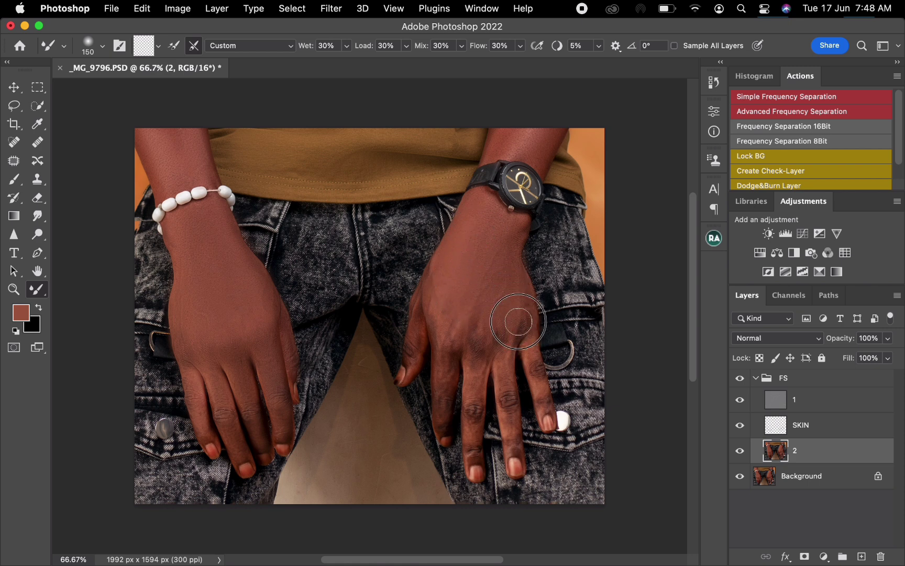
key("bracketleft")
mouse_move(431, 284)
left_mouse_down()
mouse_move(431, 274)
mouse_move(441, 333)
mouse_move(457, 333)
mouse_move(441, 295)
mouse_move(464, 319)
mouse_move(486, 317)
mouse_move(478, 339)
mouse_move(515, 317)
mouse_move(496, 316)
left_mouse_up()
- Smooth the thumb and inner edge of the watch hand, reducing the Mixer Brush to 70 px
key("bracketright")
key("bracketright")
key("bracketright")
key("bracketleft")
key("bracketleft")
mouse_move(415, 340)
left_mouse_down()
mouse_move(406, 357)
mouse_move(413, 332)
mouse_move(409, 373)
mouse_move(424, 290)
left_mouse_up()
key("bracketleft")
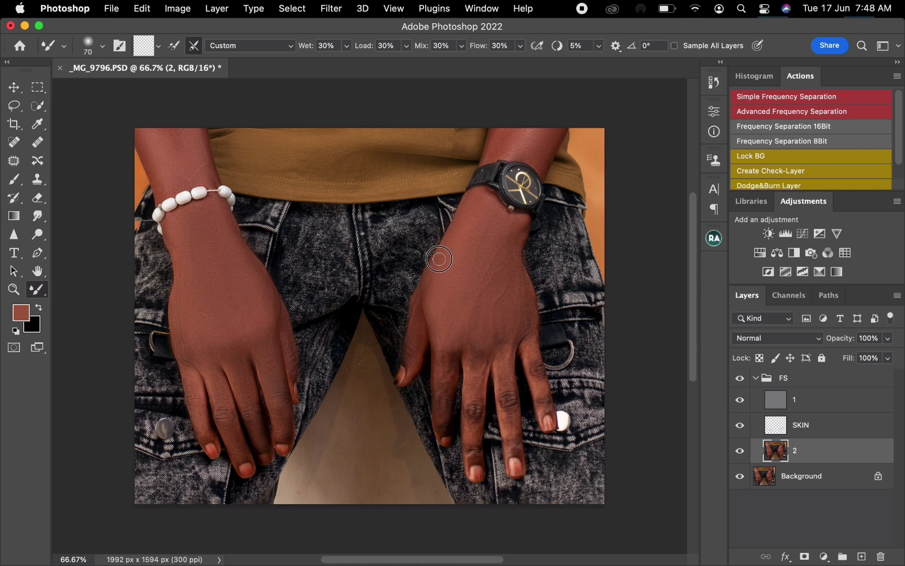
- Smooth the fingers and outer edge of the watch hand, adjusting the Mixer Brush size to fit each area
key("bracketright")
key("bracketright")
mouse_move(448, 363)
left_mouse_down()
mouse_move(443, 430)
mouse_move(456, 362)
mouse_move(447, 339)
mouse_move(483, 370)
mouse_move(471, 360)
mouse_move(472, 456)
mouse_move(488, 355)
mouse_move(468, 354)
mouse_move(470, 381)
mouse_move(503, 371)
mouse_move(513, 456)
mouse_move(504, 369)
mouse_move(510, 343)
mouse_move(501, 356)
mouse_move(534, 370)
mouse_move(529, 349)
mouse_move(545, 401)
mouse_move(525, 281)
mouse_move(537, 318)
left_mouse_up()
key("bracketleft")
key("bracketright")
key("bracketright")
- Blend across the knuckles of the watch hand with an 80 px Mixer Brush
key("bracketleft")
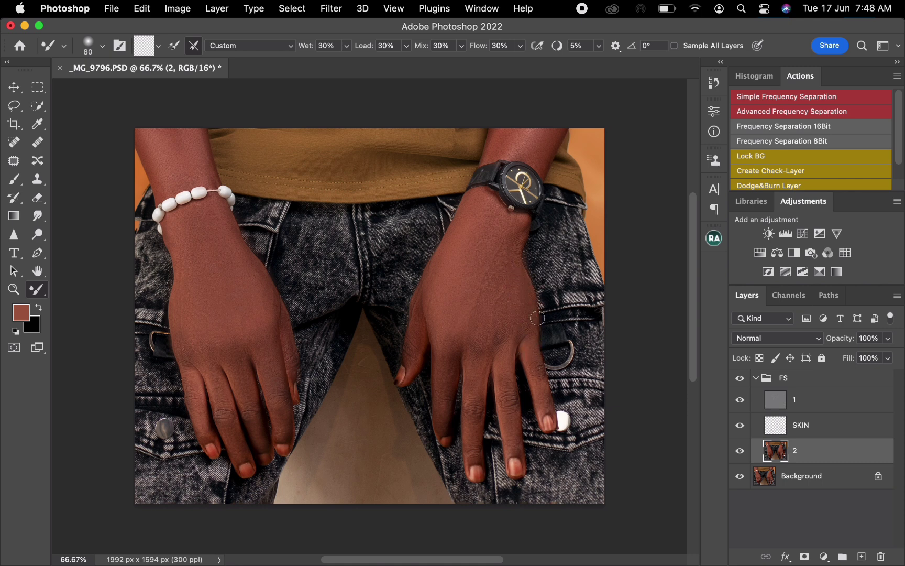
left_click_drag(486, 353, 448, 362)
mouse_move(448, 362)
left_mouse_down()
mouse_move(450, 334)
mouse_move(499, 346)
mouse_move(504, 357)
left_mouse_up()
key("bracketright")
- Clone clean skin texture over the thumb side and back of the watch hand on layer 1, using a 40 px Clone Stamp
left_click(826, 402)
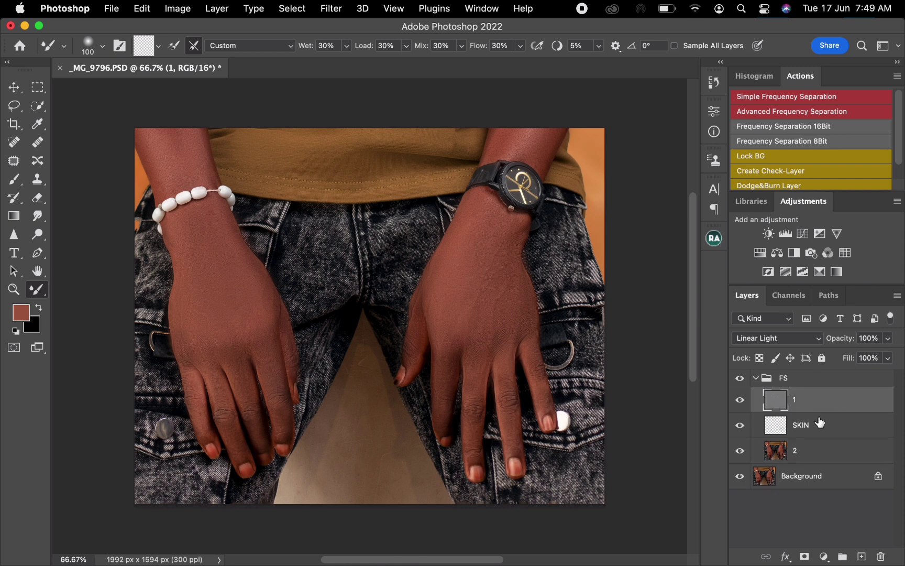
left_click(39, 181)
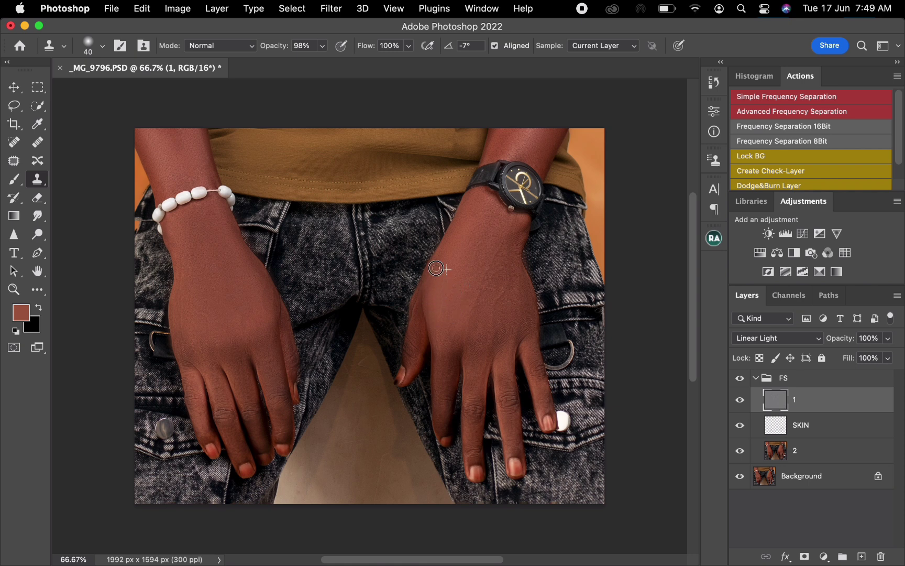
left_click(439, 296, "alt")
left_click(415, 312)
left_click_drag(419, 296, 415, 330)
left_click(469, 285, "alt")
mouse_move(477, 297)
left_mouse_down()
mouse_move(500, 249)
mouse_move(471, 312)
left_mouse_up()
- Refine the remaining uneven tones on both hands on layer 2, enlarging the Mixer Brush from 70 to 125 px
left_click(816, 448)
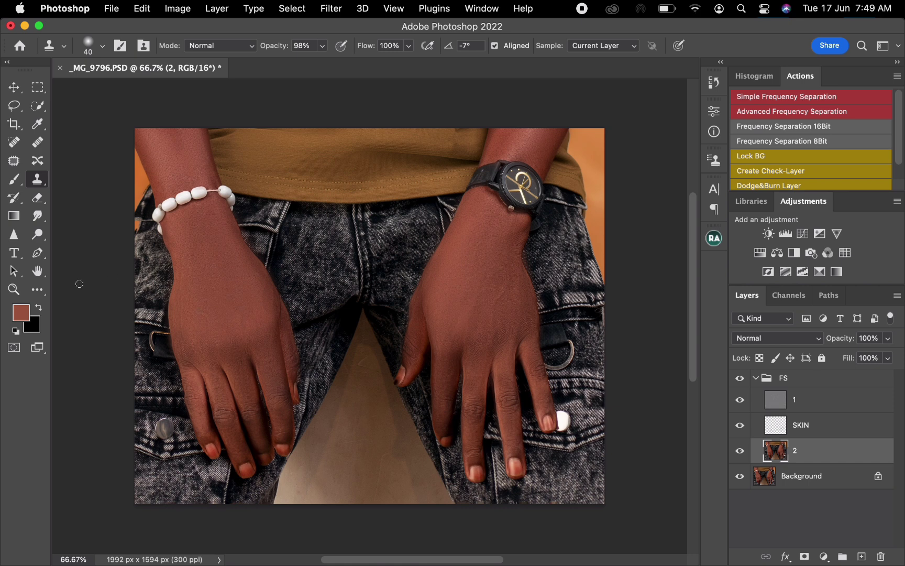
left_click(40, 293)
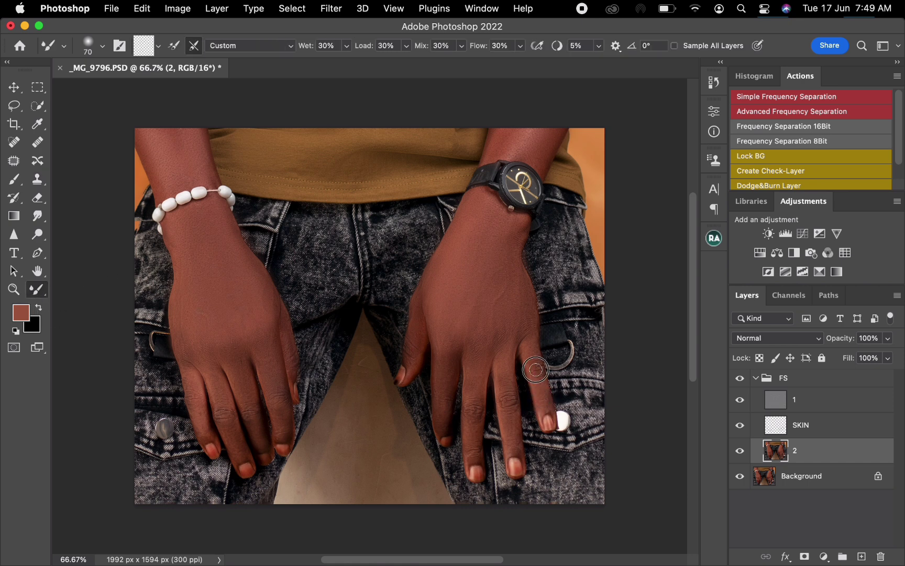
key("bracketright")
key("bracketright")
key("bracketright")
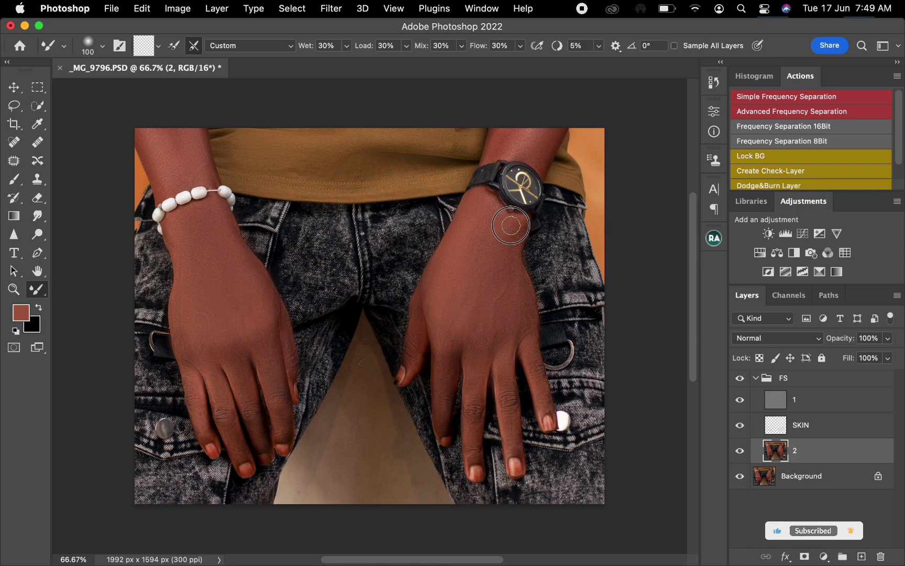
key("bracketright")
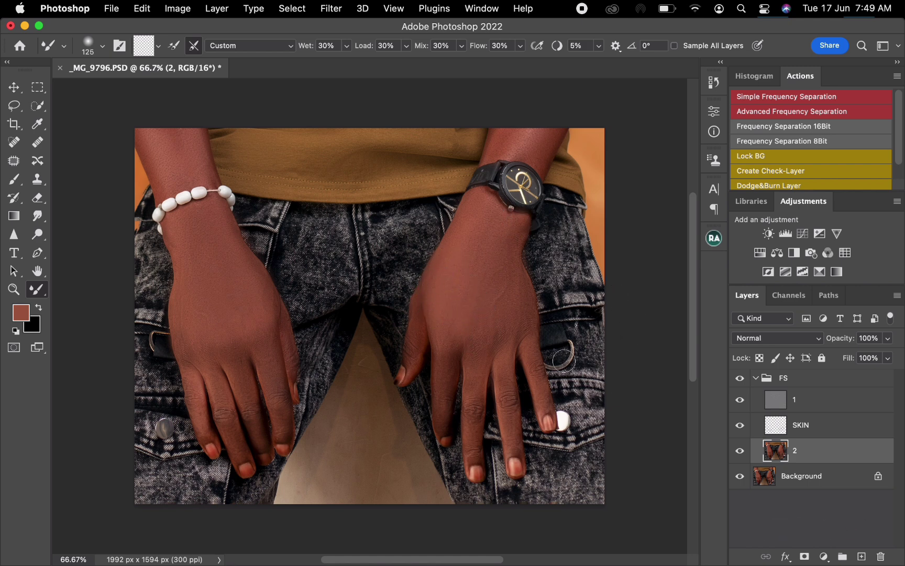
mouse_move(281, 415)
left_mouse_down()
mouse_move(280, 390)
mouse_move(286, 422)
left_mouse_up()
- Toggle the FS group's visibility to compare the retouched skin with the original
left_click(740, 378)
left_click(740, 379)
left_click(740, 379)
- Collapse the FS group, add a white layer mask to it, and set the regular Brush's flow to 100%
left_click(759, 377)
left_click(755, 377)
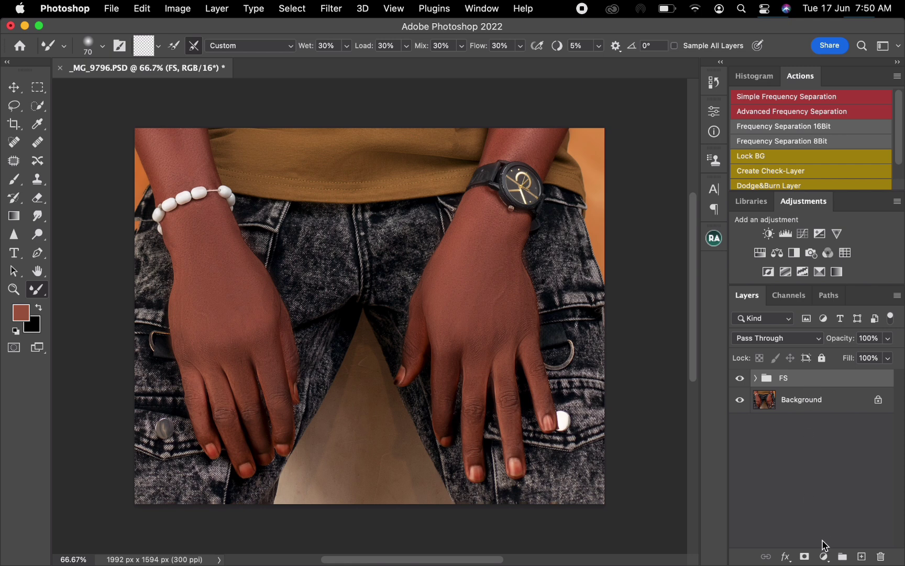
left_click(804, 557)
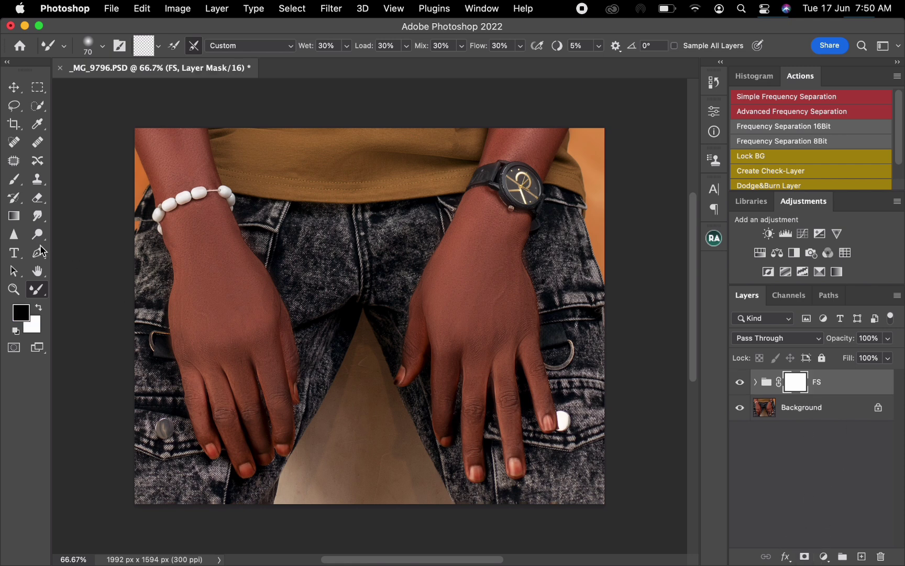
left_click(14, 179)
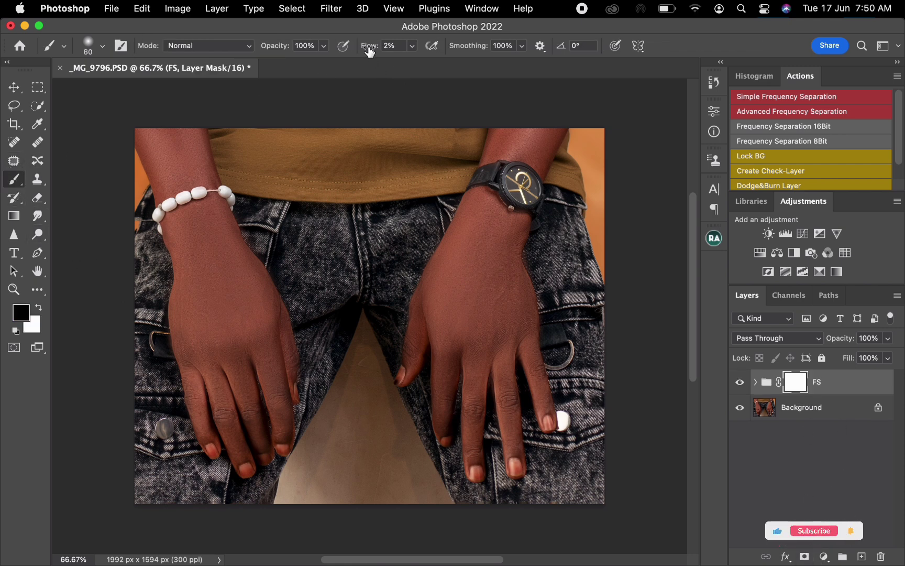
left_click_drag(371, 47, 552, 67)
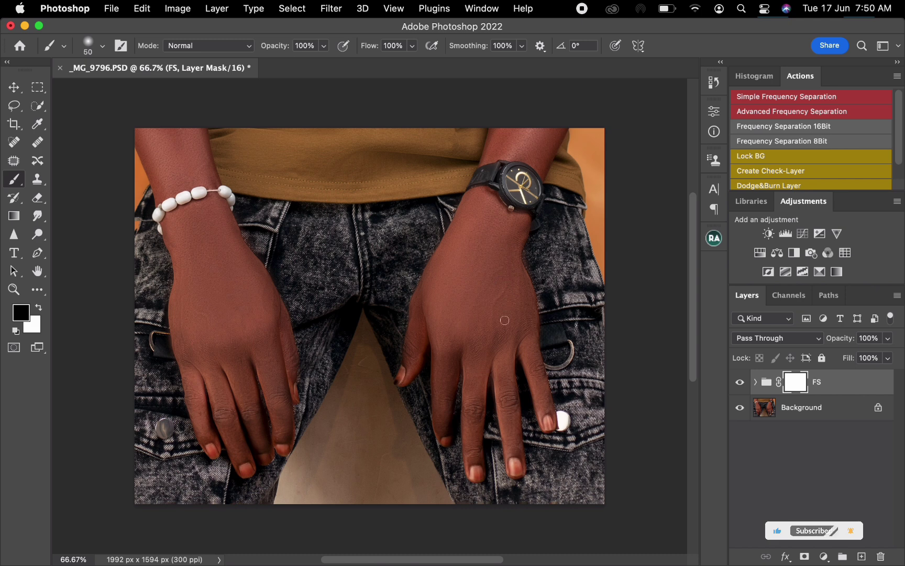
- Paint black on the FS mask over the watch hand's finger knuckles, reducing the brush to 25 px, and compare before and after
key("bracketleft")
key("bracketleft")
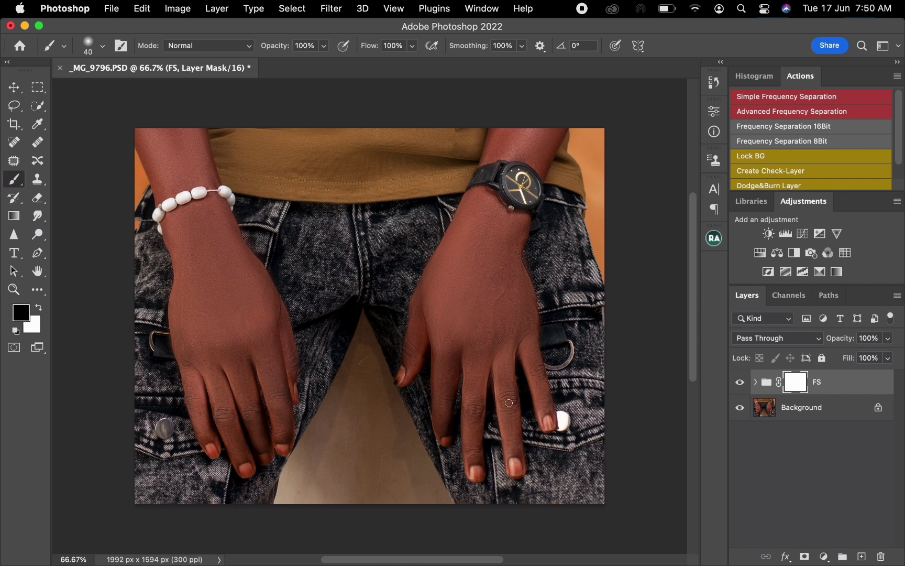
key("bracketleft")
key("bracketleft")
key("bracketright")
left_click(741, 383)
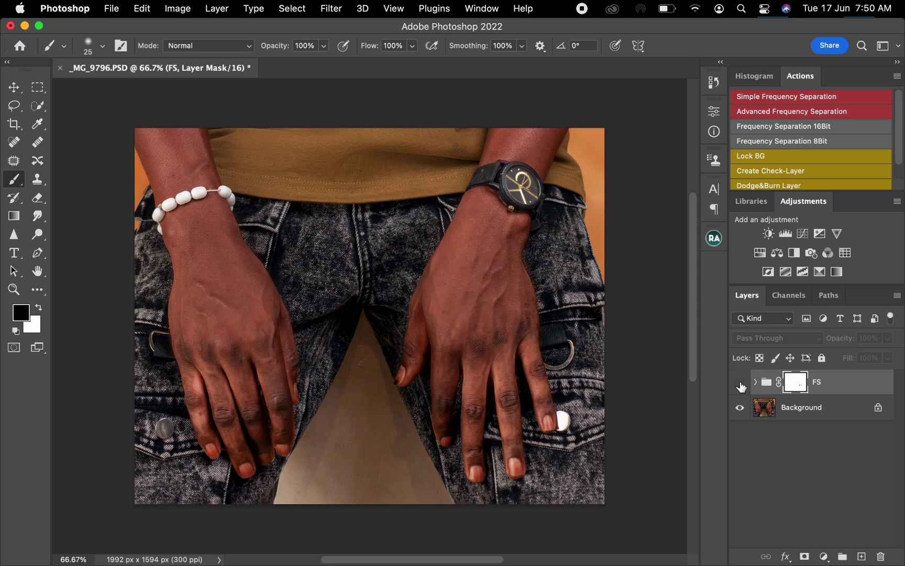
left_click(740, 383)
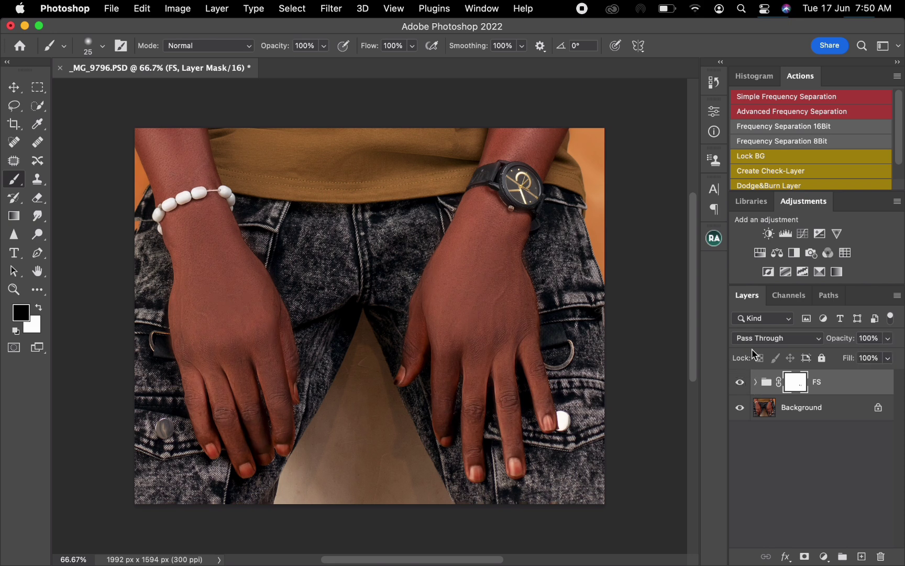